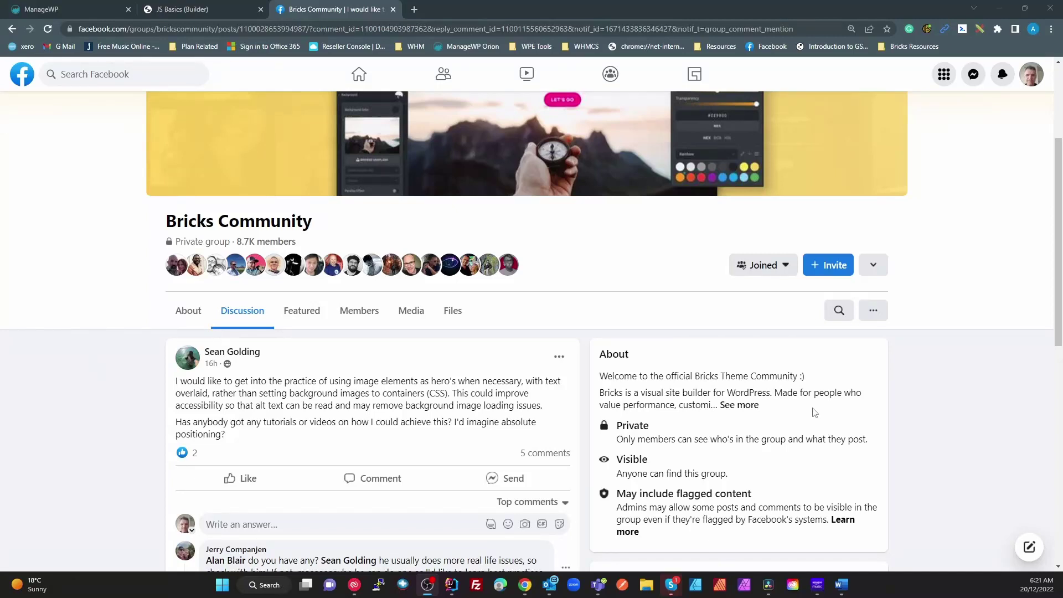
# Step: Scroll the post and highlight its question text, then clear the highlight
pyautogui.scroll(-1, 815, 412)
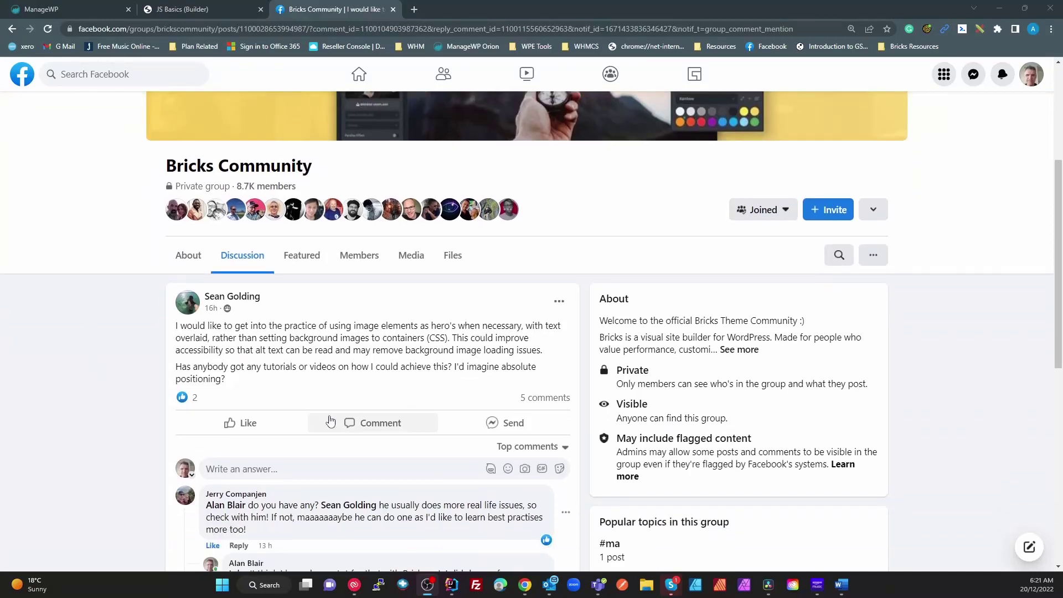
pyautogui.moveTo(176, 326); pyautogui.dragTo(269, 376)
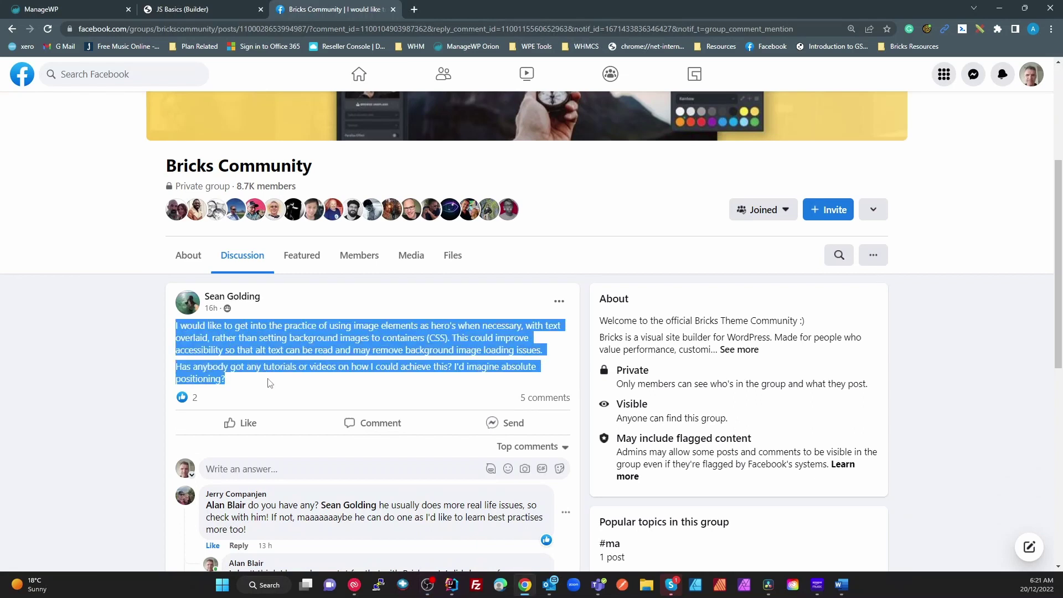
pyautogui.click(279, 397)
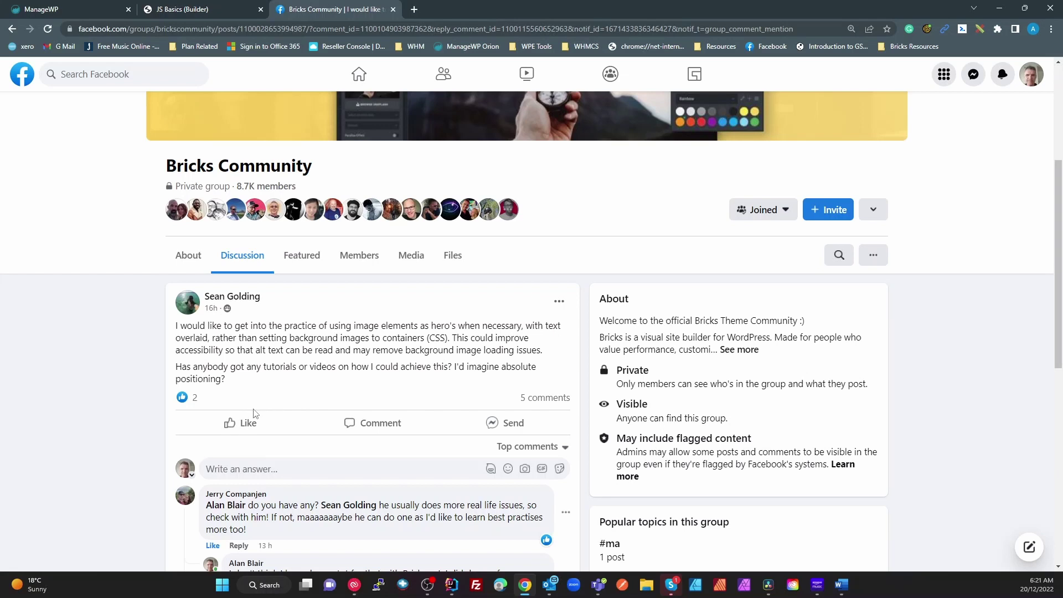
# Step: On the JS Basics page in Bricks, step through Container and Heading and select the Section
pyautogui.moveTo(262, 422)
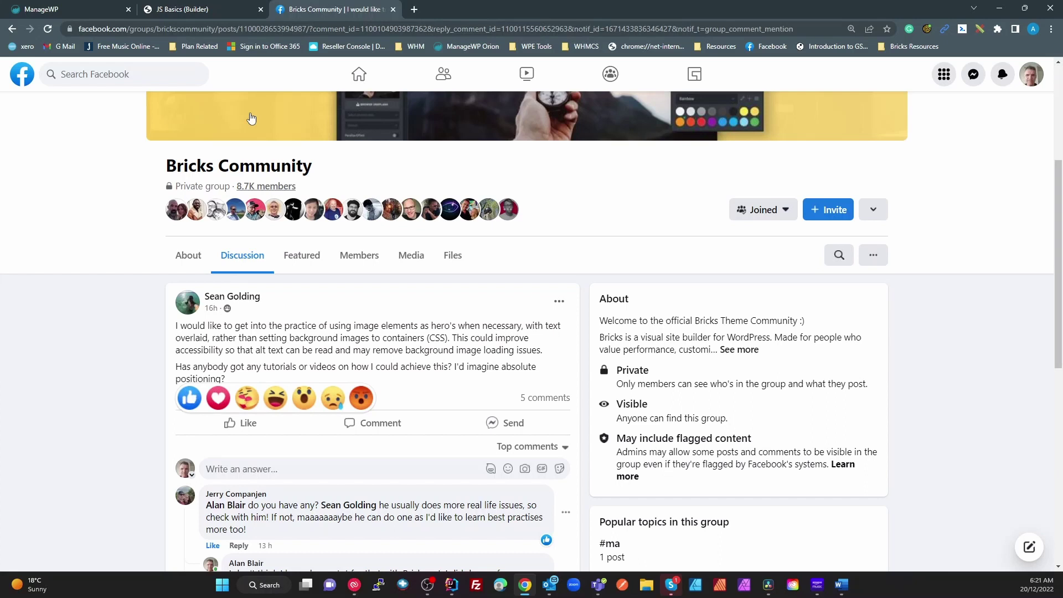
pyautogui.click(215, 7)
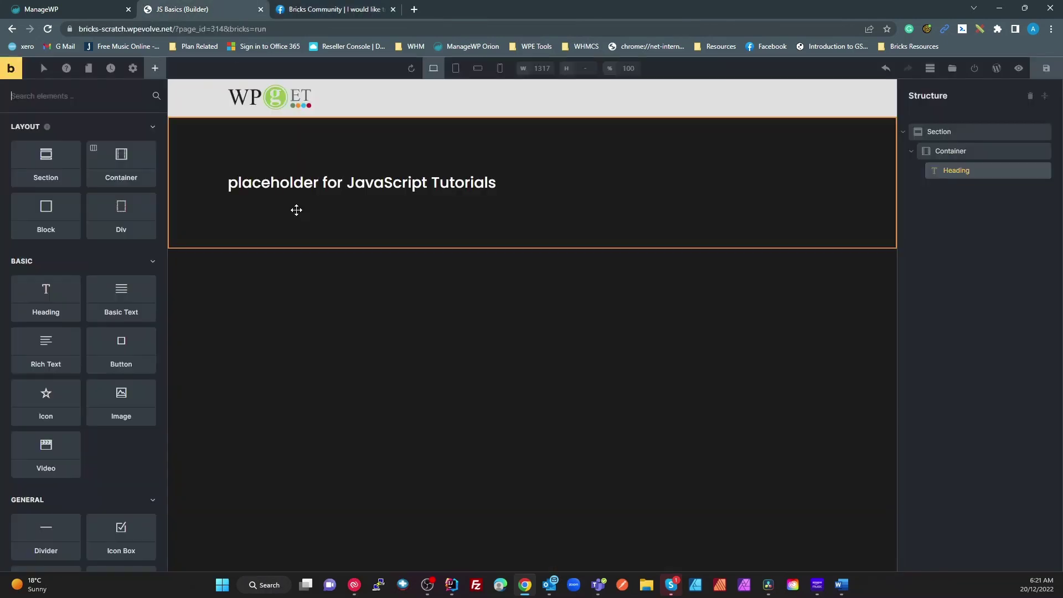
pyautogui.click(669, 185)
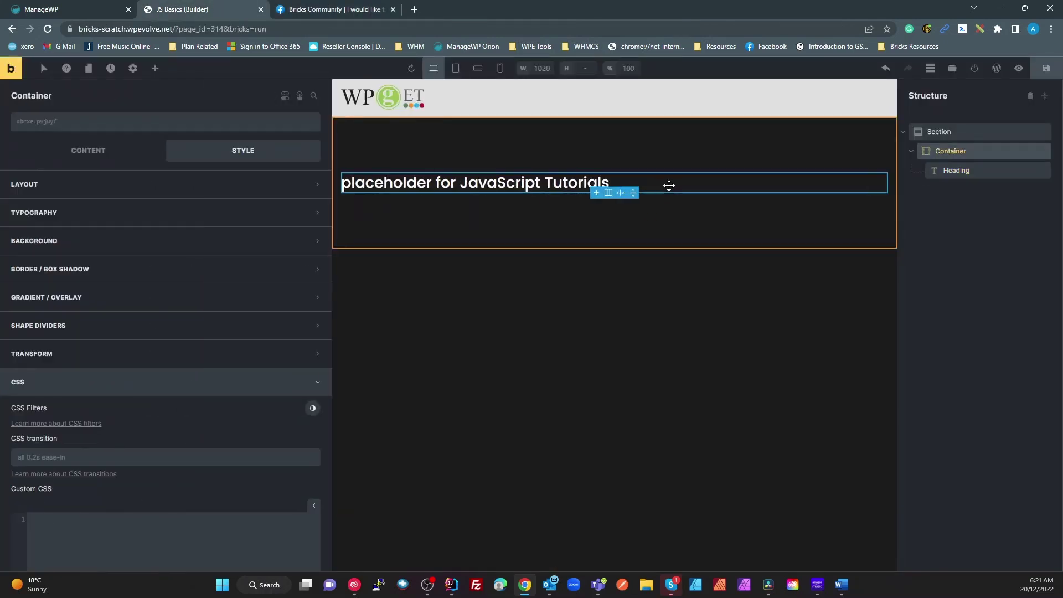
pyautogui.click(648, 227)
pyautogui.click(955, 151)
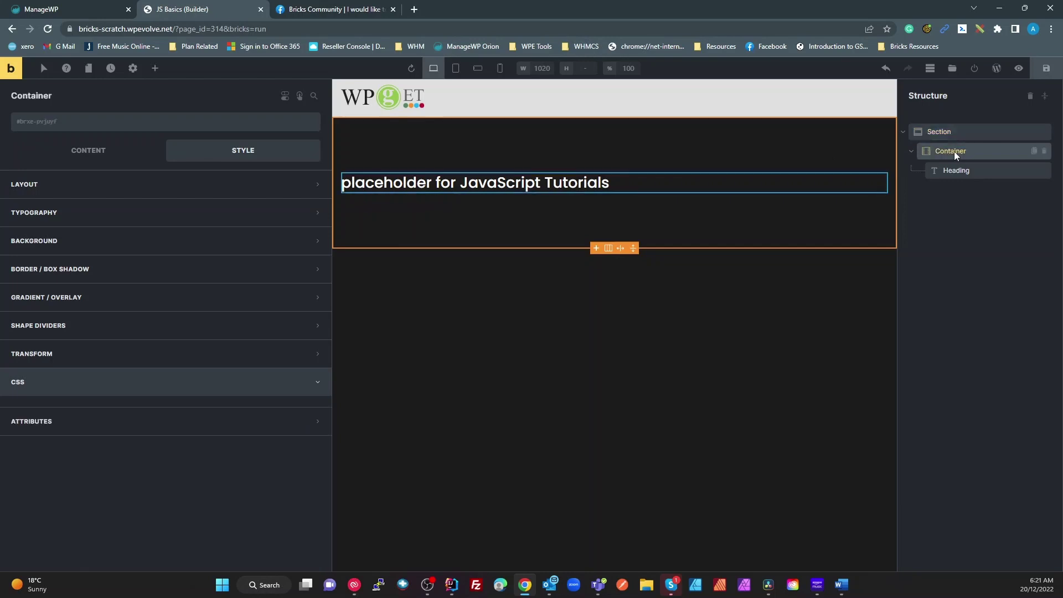
pyautogui.click(960, 170)
pyautogui.click(819, 157)
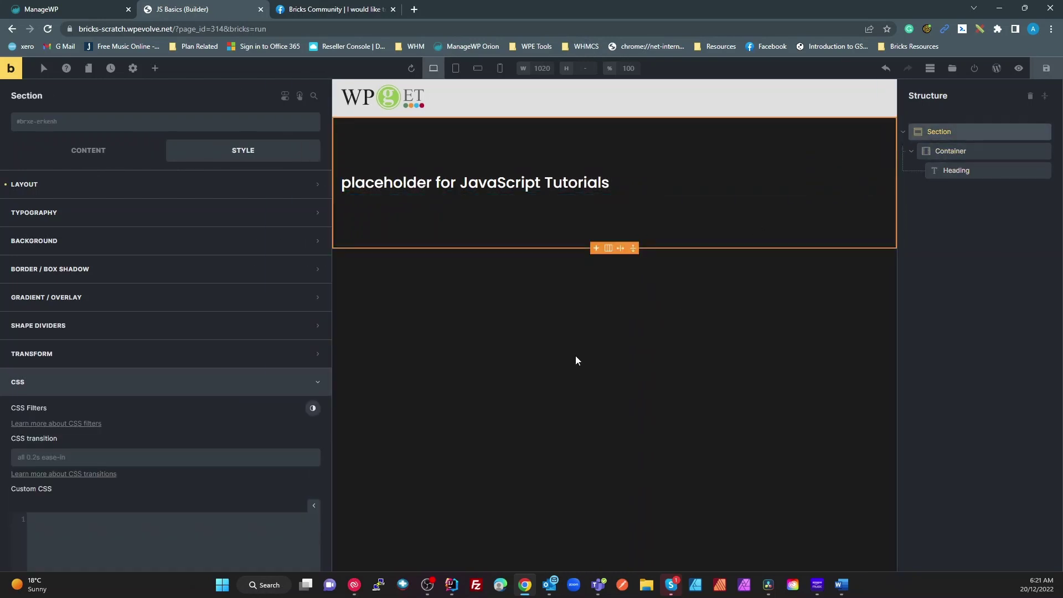
pyautogui.hotkey('ctrl', 'shift', 'e')
pyautogui.click(729, 242)
# Step: Create the global class 'section-image-bg' and apply it to the Section
pyautogui.click(50, 123)
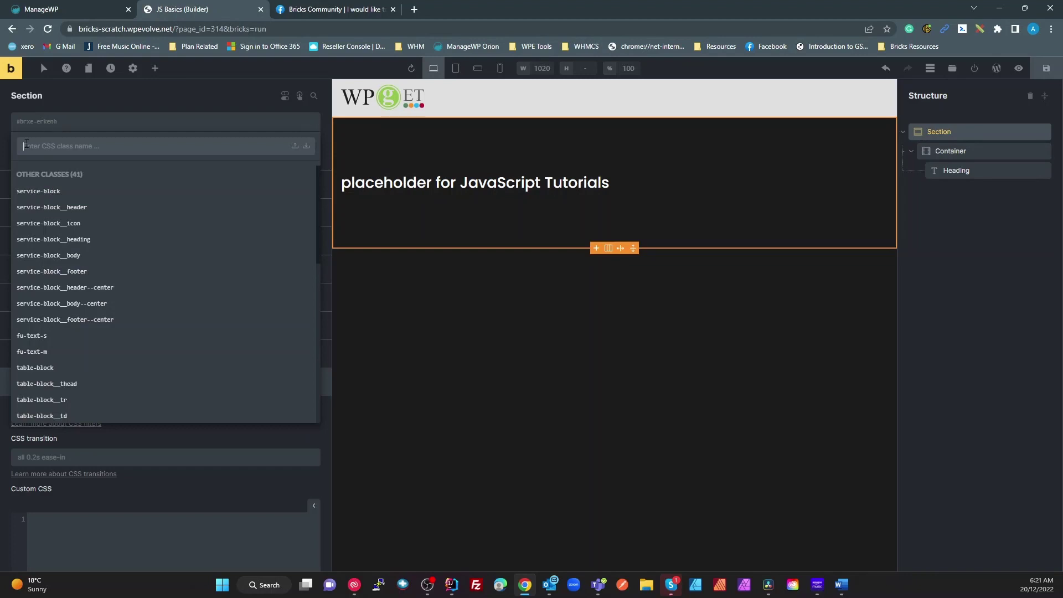
pyautogui.write('section')
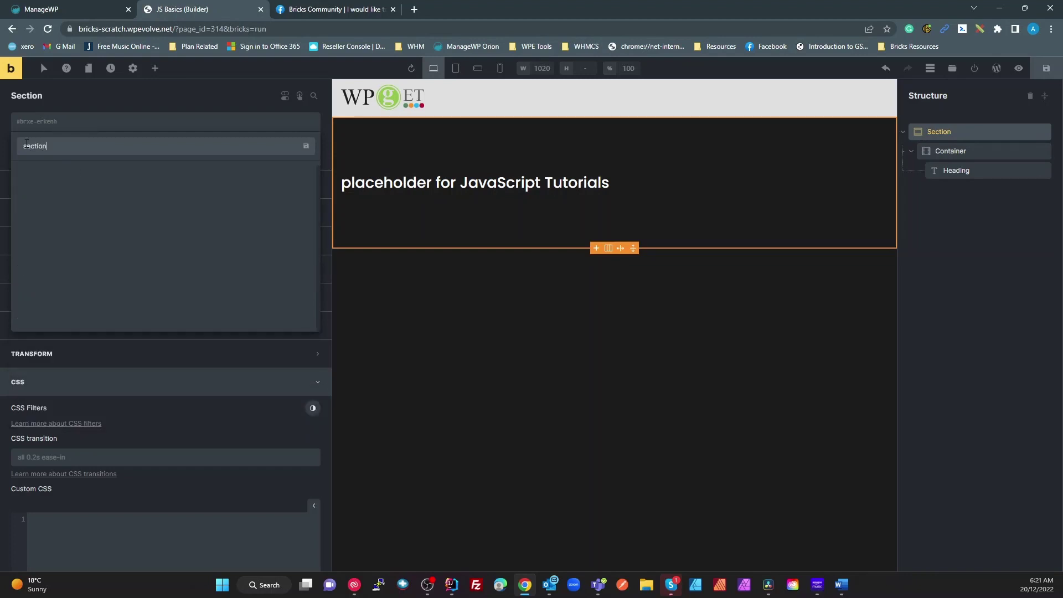
pyautogui.write('-image-bg')
pyautogui.moveTo(24, 146); pyautogui.dragTo(103, 155)
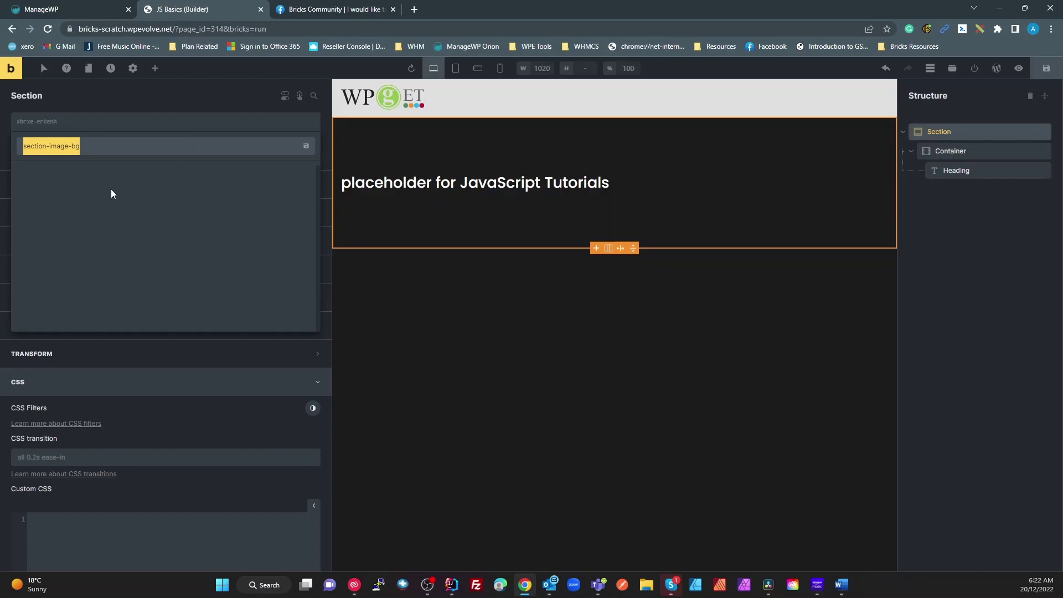
pyautogui.press('Return')
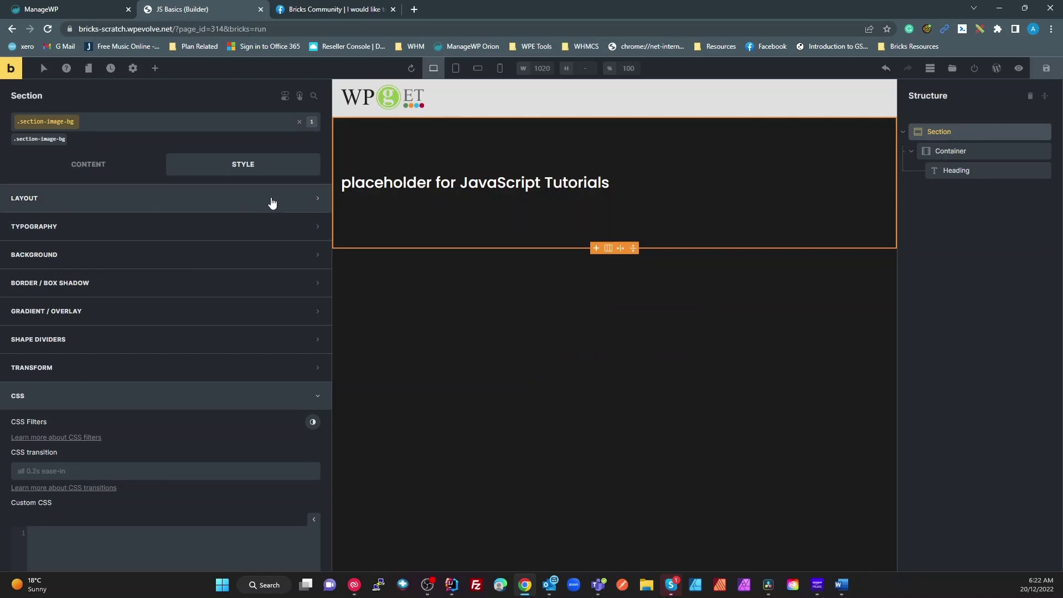
# Step: Write custom CSS root{ position: relative; isolation: isolate; } for the section-image-bg class
pyautogui.scroll(-1, 178, 325)
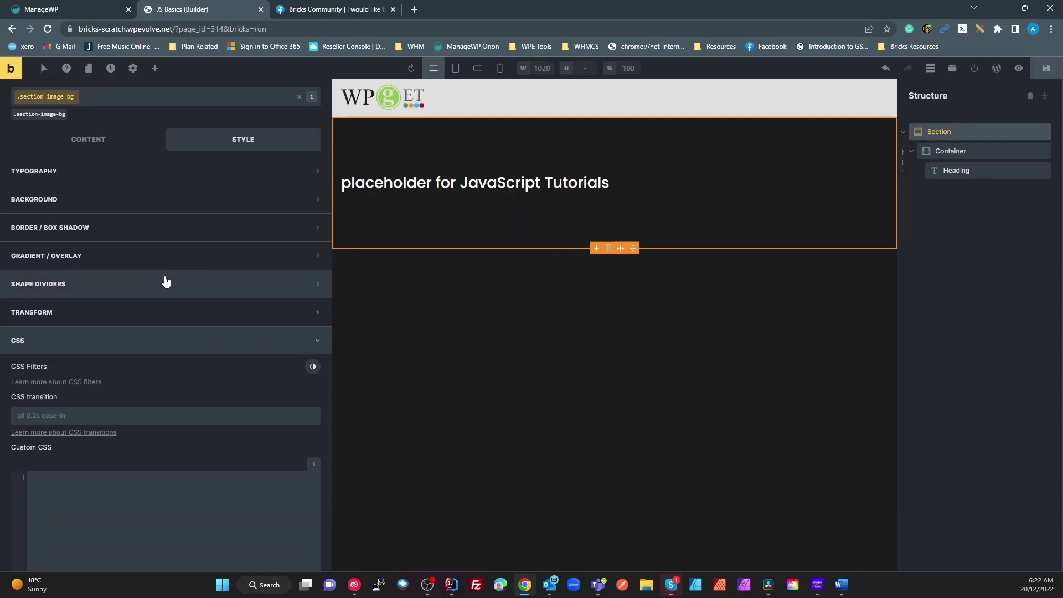
pyautogui.scroll(1, 155, 271)
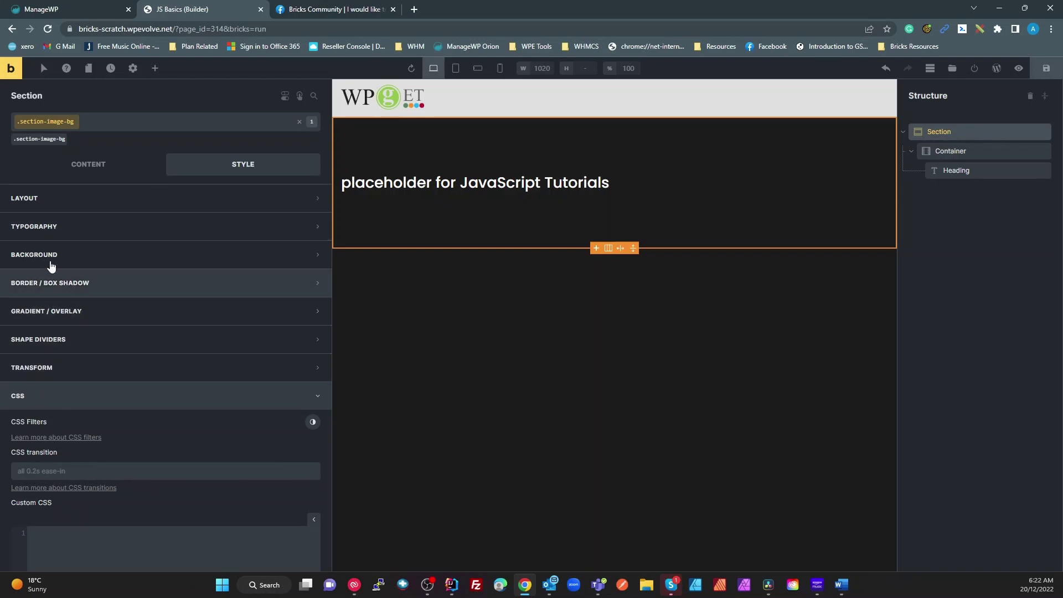
pyautogui.scroll(-3, 99, 439)
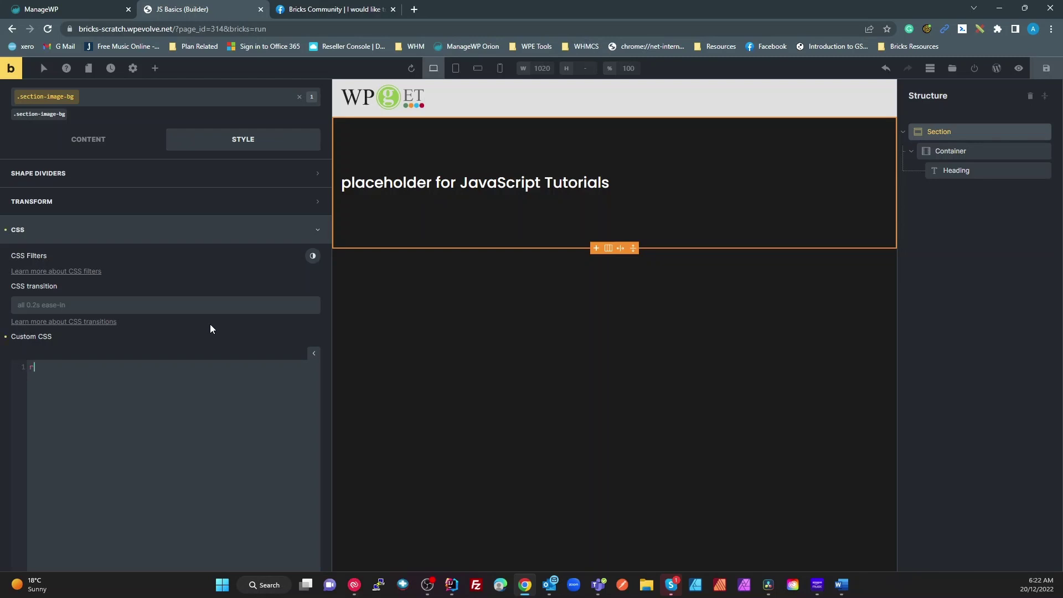
pyautogui.write('oot{')
pyautogui.press('Return')
pyautogui.press('Return')
pyautogui.write('}')
pyautogui.write('positi')
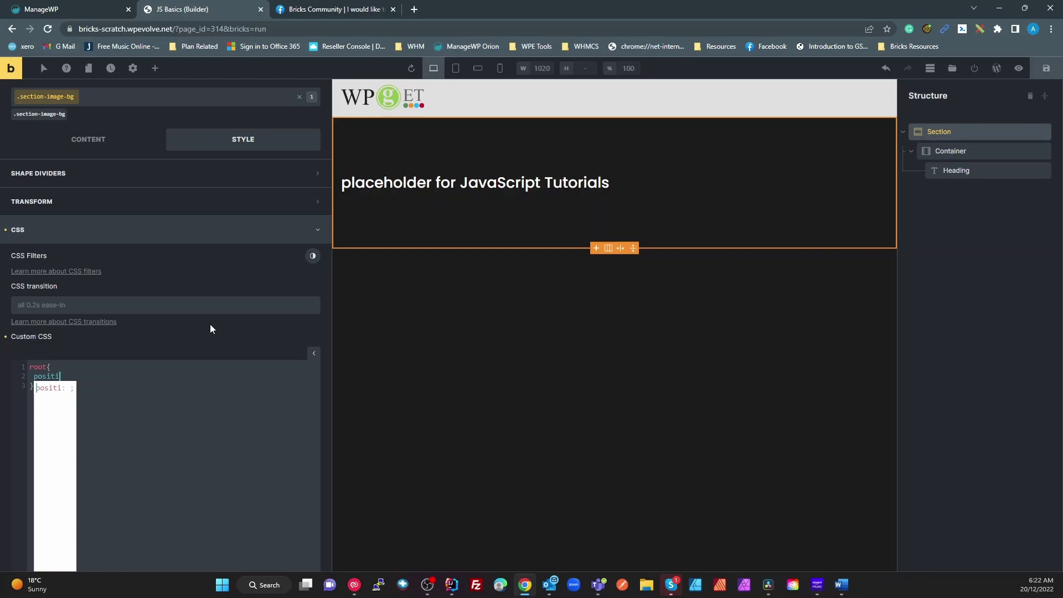
pyautogui.write('on: re')
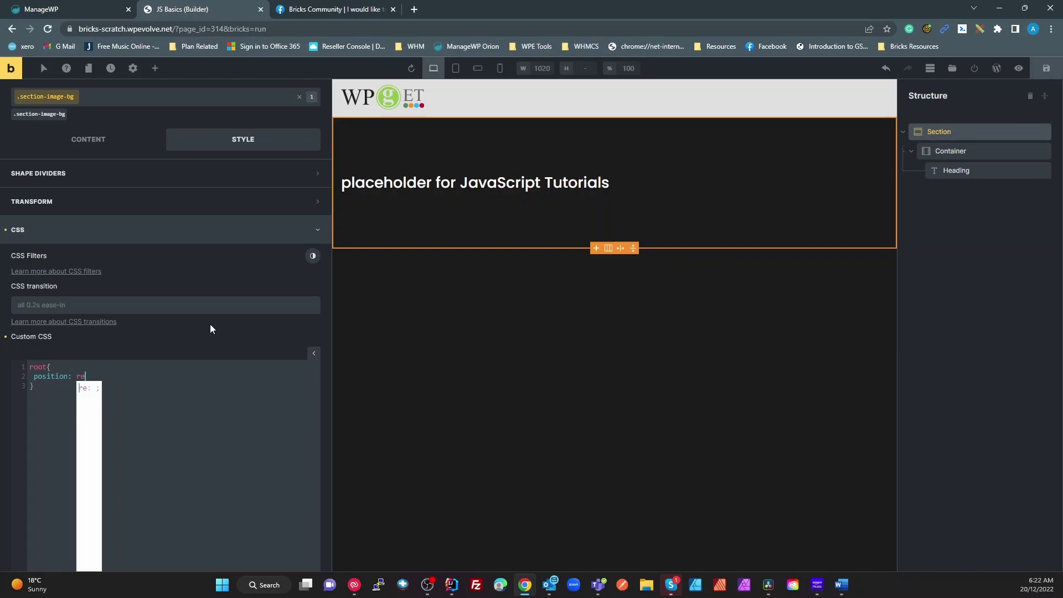
pyautogui.write('lative;   ')
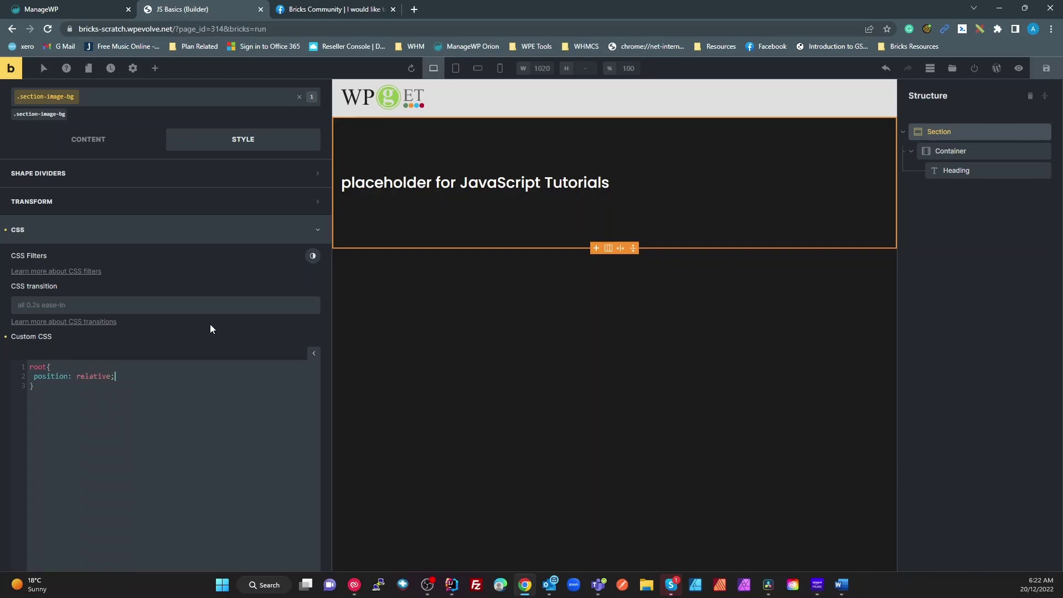
pyautogui.write('iso')
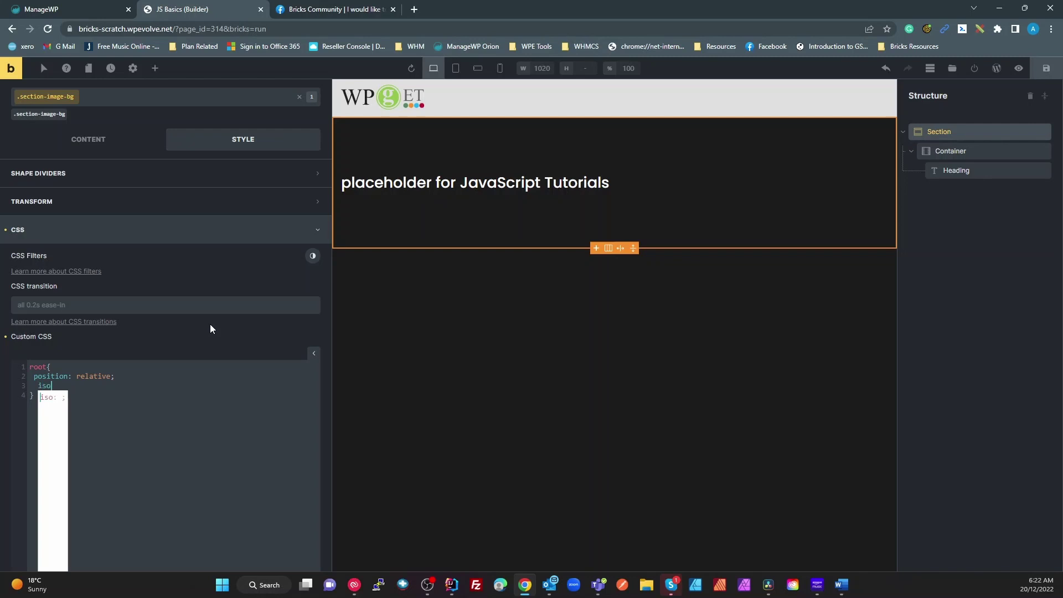
pyautogui.write('lation')
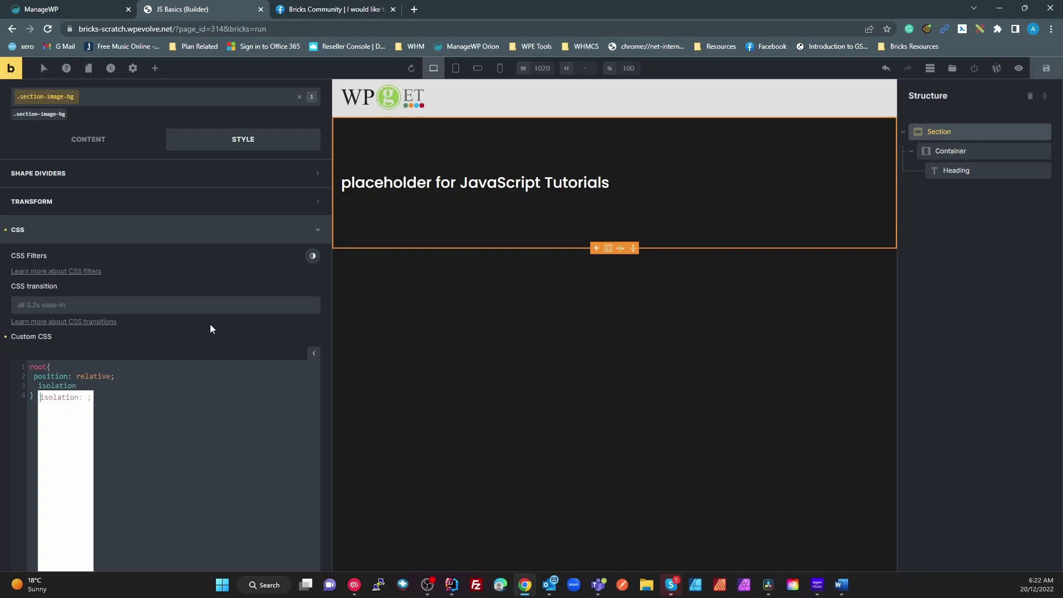
pyautogui.write(': isola')
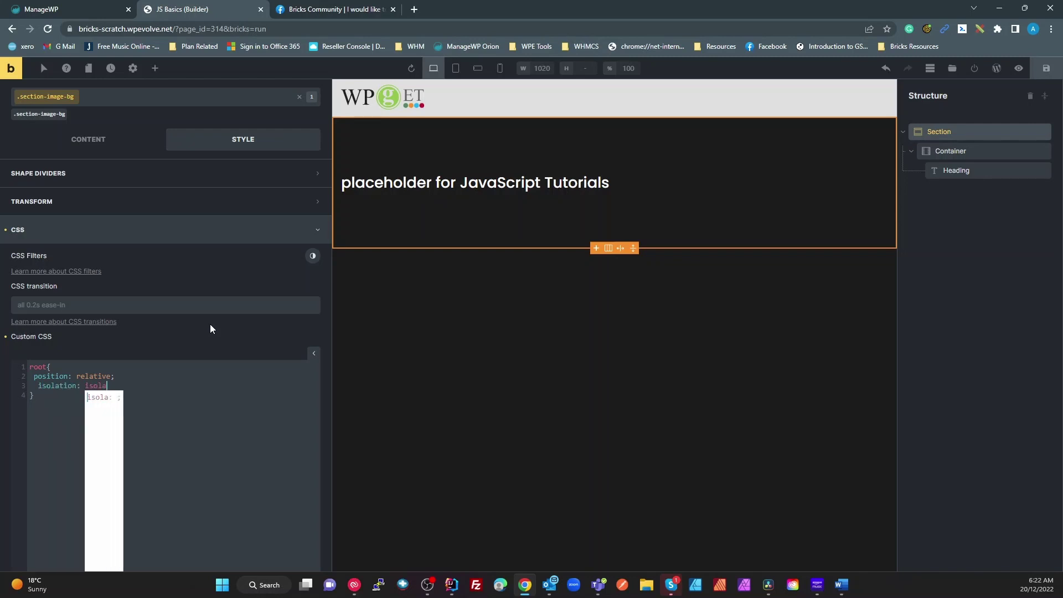
pyautogui.write('te;')
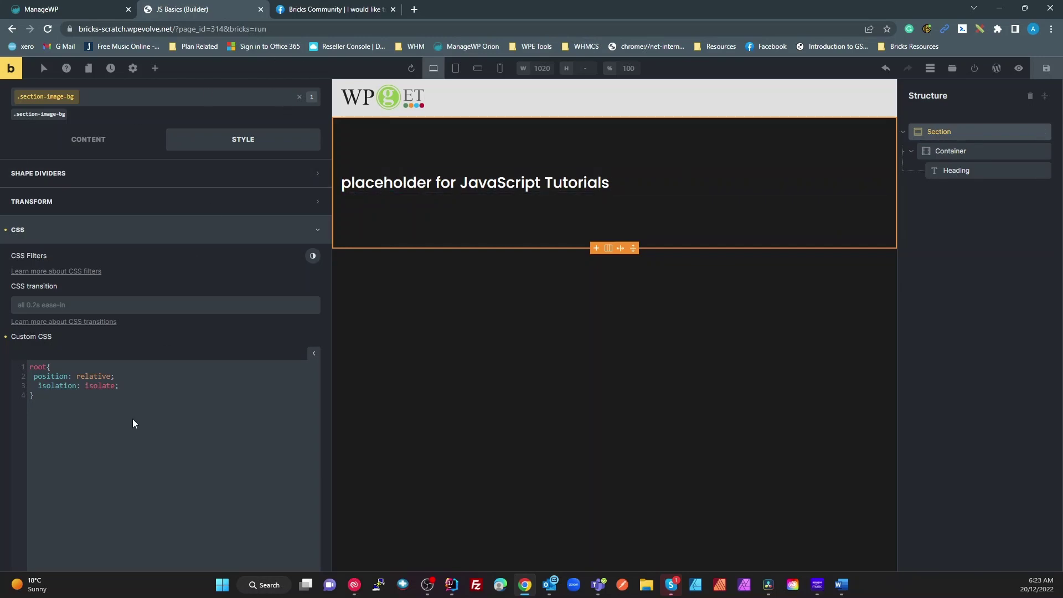
# Step: Drag an Image element into the Section above the heading and select it
pyautogui.click(158, 67)
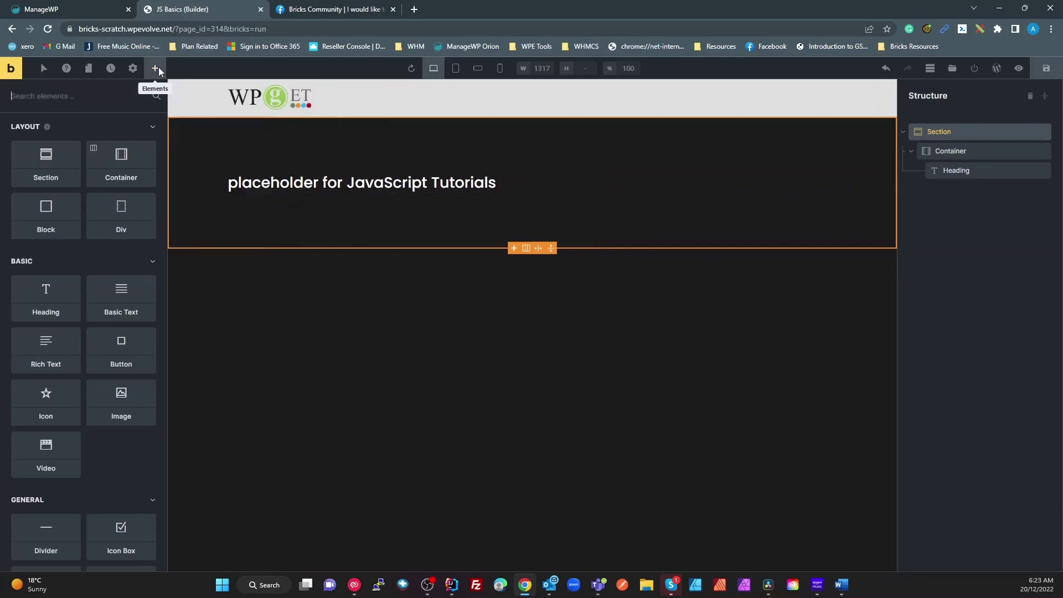
pyautogui.moveTo(119, 399); pyautogui.dragTo(327, 210)
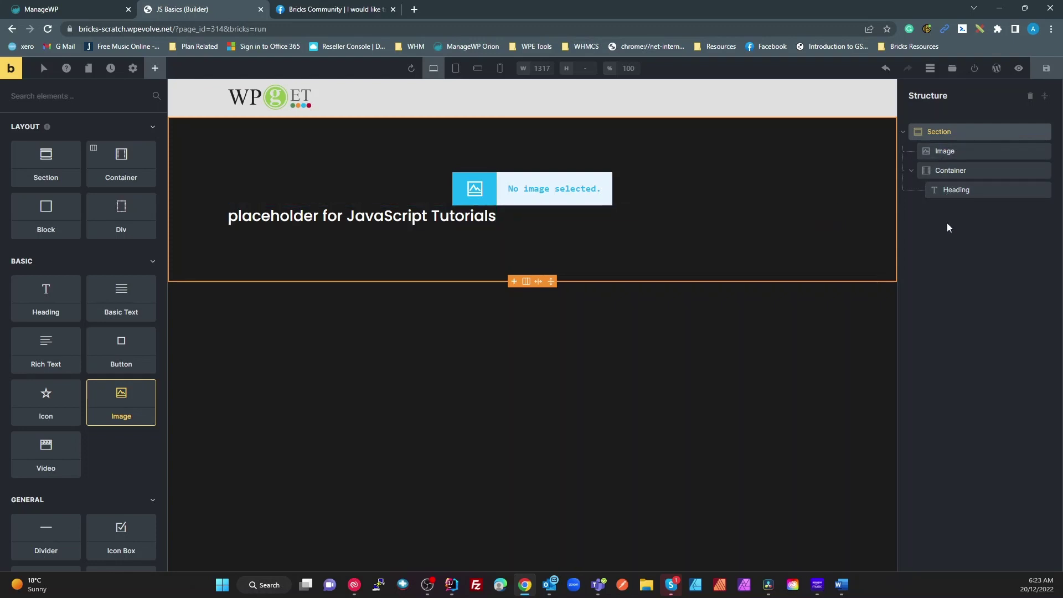
pyautogui.click(942, 145)
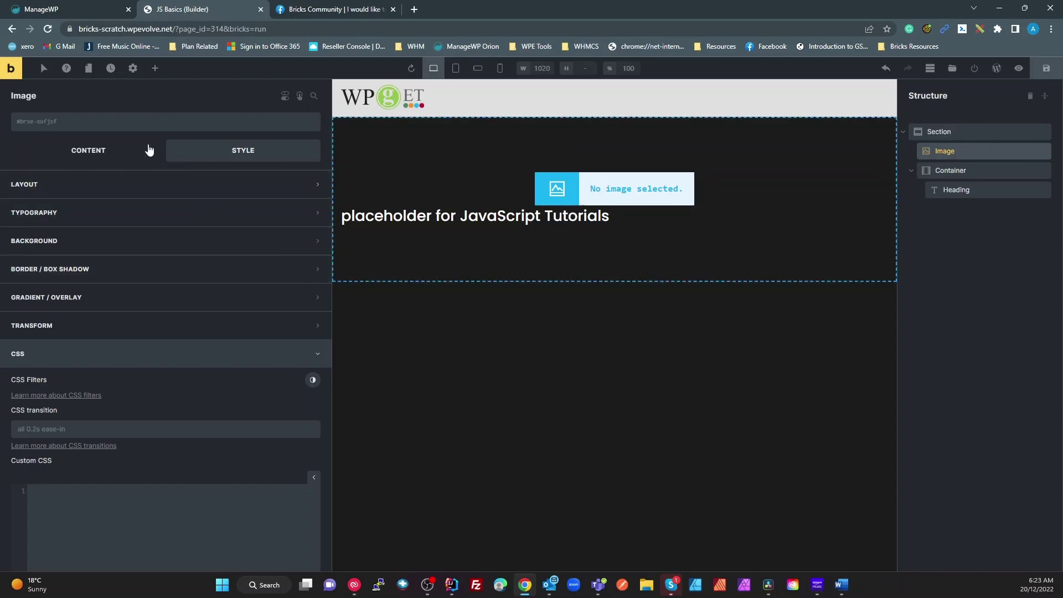
# Step: Create the global class 'section-image-bg__image' and apply it to the Image
pyautogui.click(100, 120)
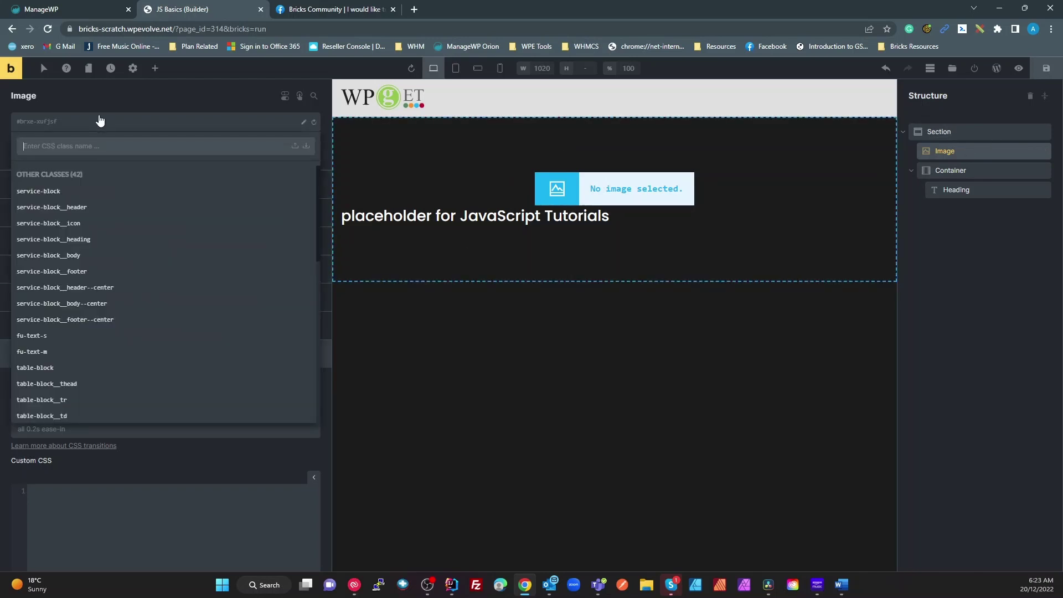
pyautogui.write('section-image-bg')
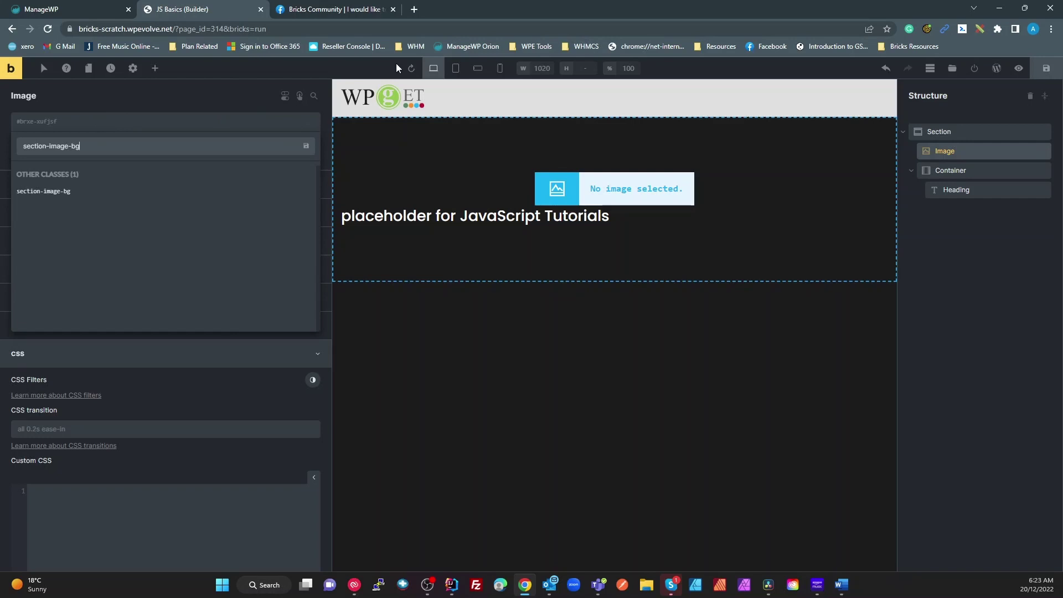
pyautogui.write('__')
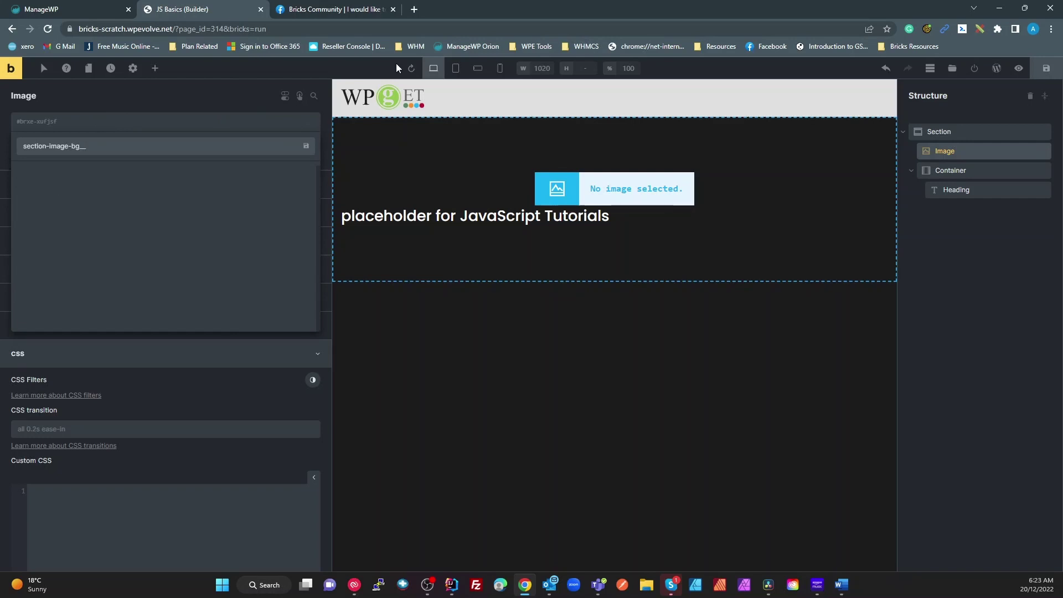
pyautogui.write('image')
pyautogui.moveTo(81, 148); pyautogui.dragTo(109, 151)
pyautogui.click(108, 151)
pyautogui.press('Return')
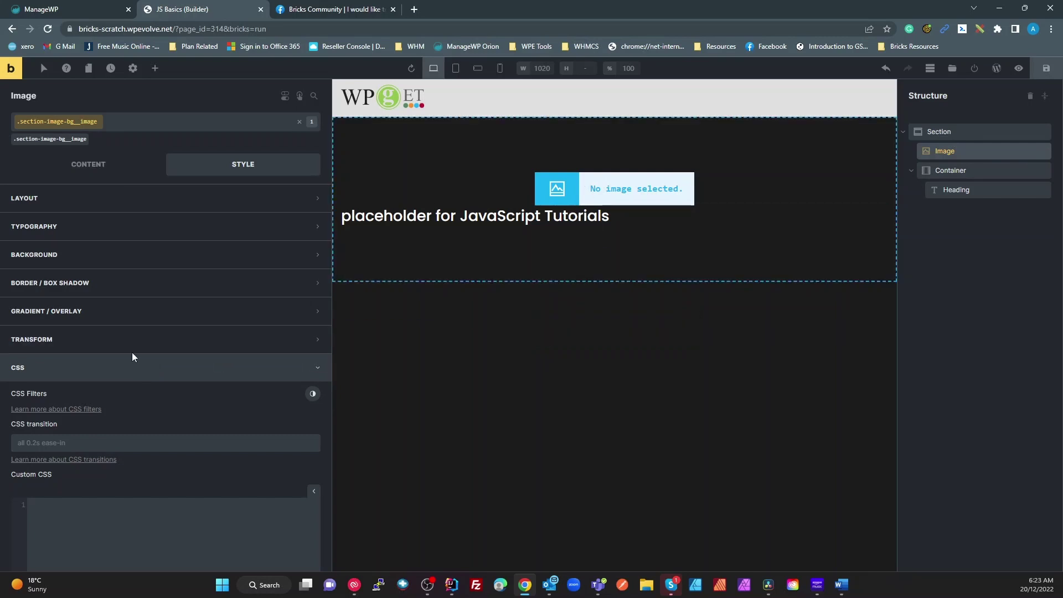
pyautogui.scroll(-2, 166, 326)
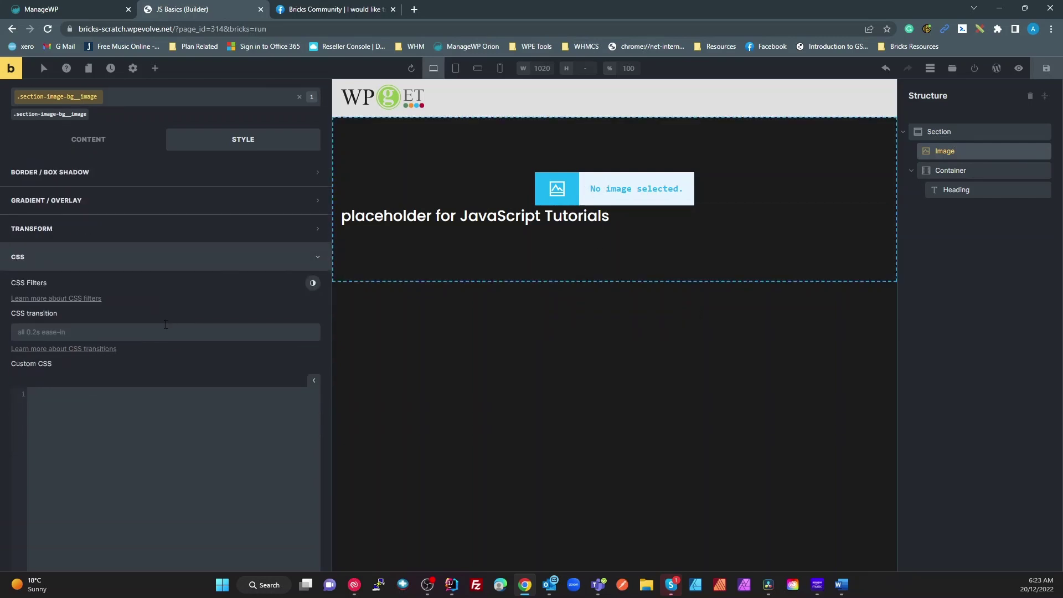
# Step: Give the image class a width of 100 and a height of 100
pyautogui.scroll(2, 165, 327)
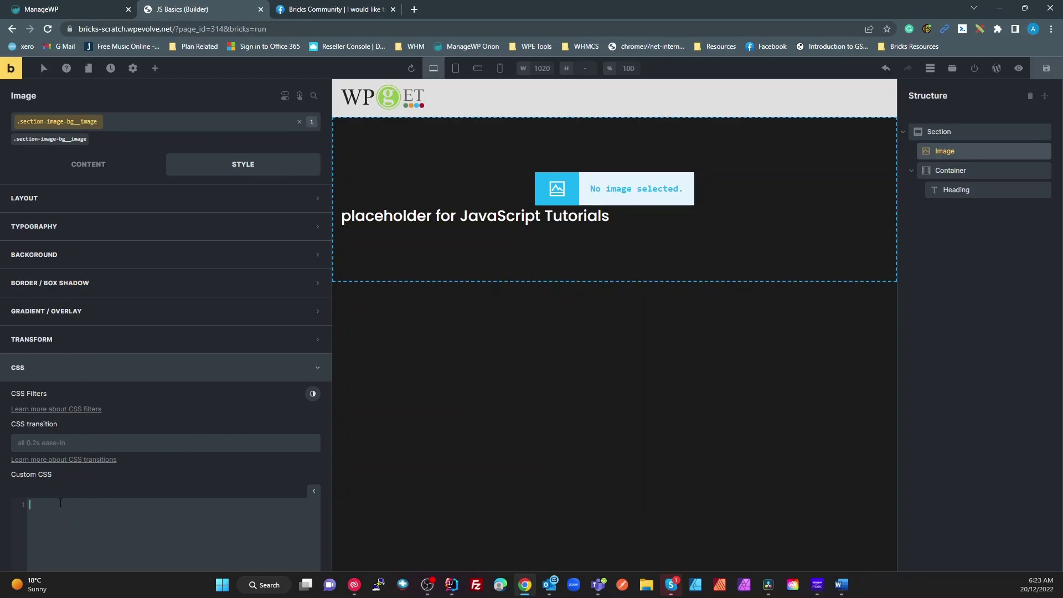
pyautogui.click(15, 477)
pyautogui.write('roo')
pyautogui.press('BackSpace')
pyautogui.press('BackSpace')
pyautogui.press('BackSpace')
pyautogui.press('BackSpace')
pyautogui.click(158, 209)
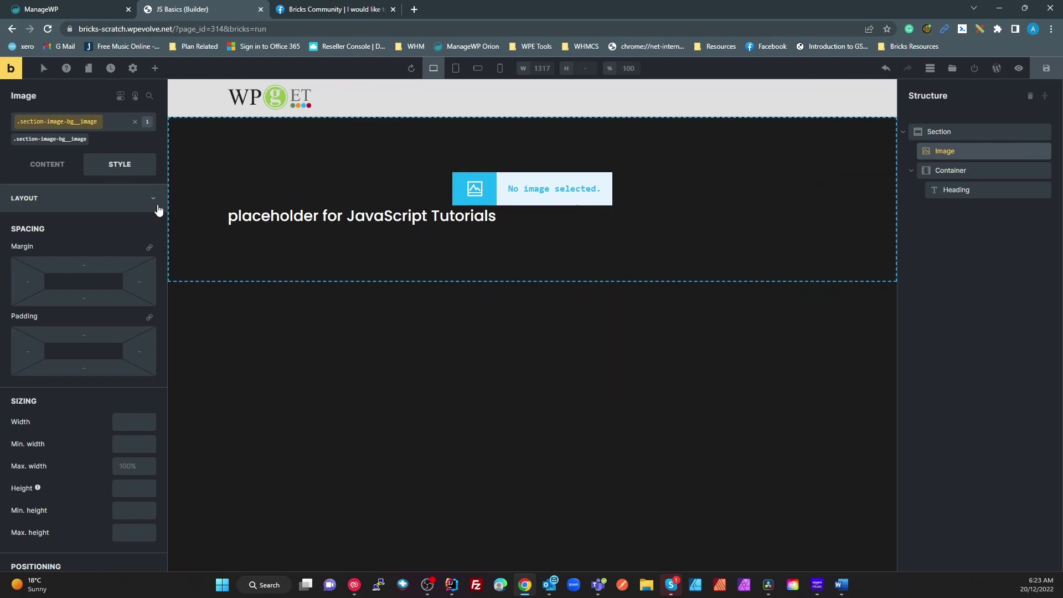
pyautogui.scroll(-1, 137, 423)
pyautogui.scroll(-1, 138, 423)
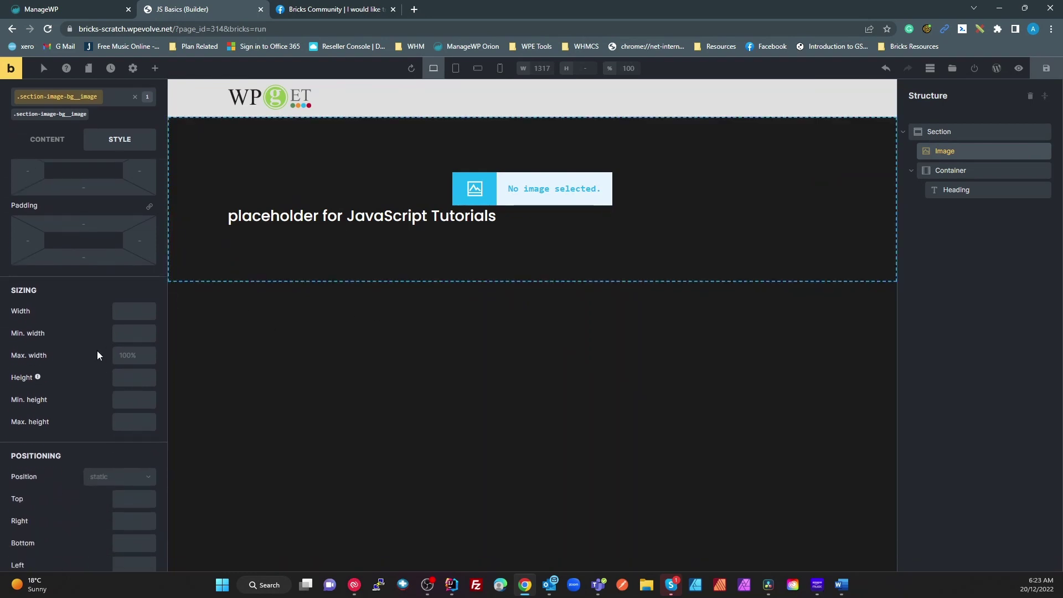
pyautogui.click(126, 317)
pyautogui.write('100')
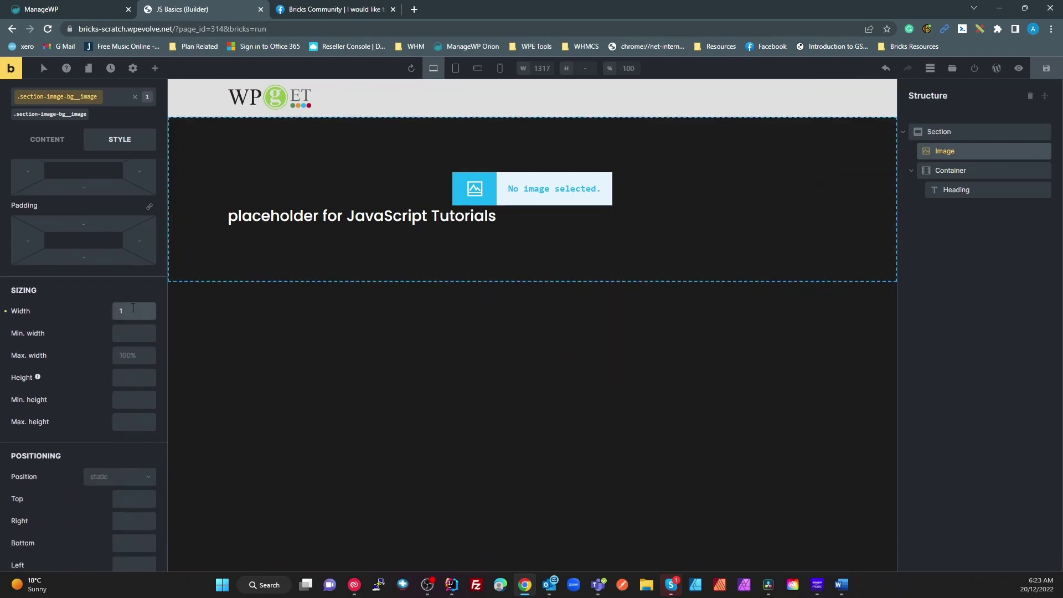
pyautogui.click(130, 371)
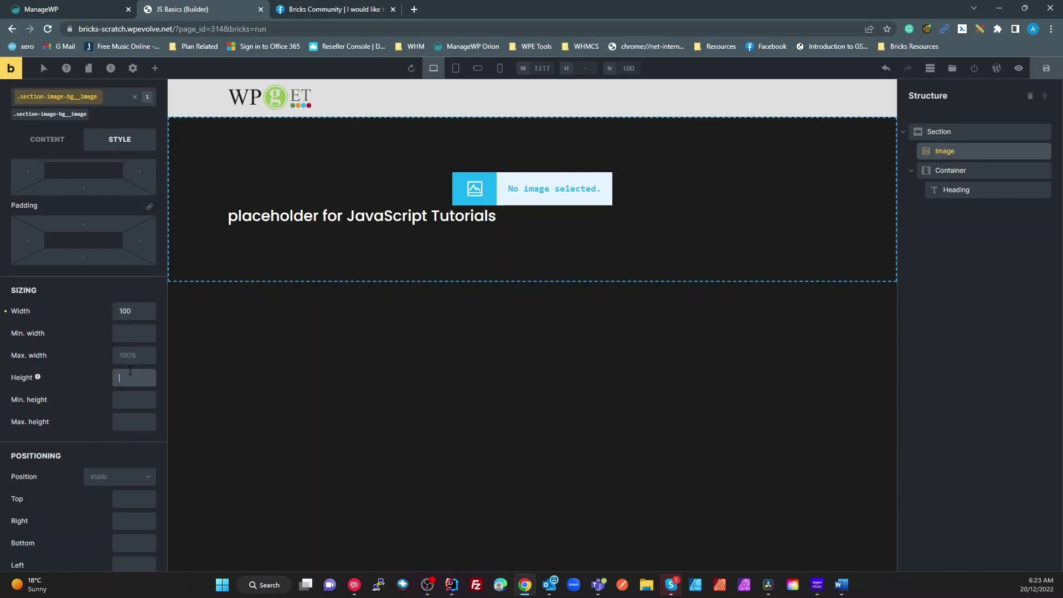
pyautogui.write('100')
# Step: Position the image class absolute at top 0 and left 0 with z-index -1
pyautogui.click(136, 484)
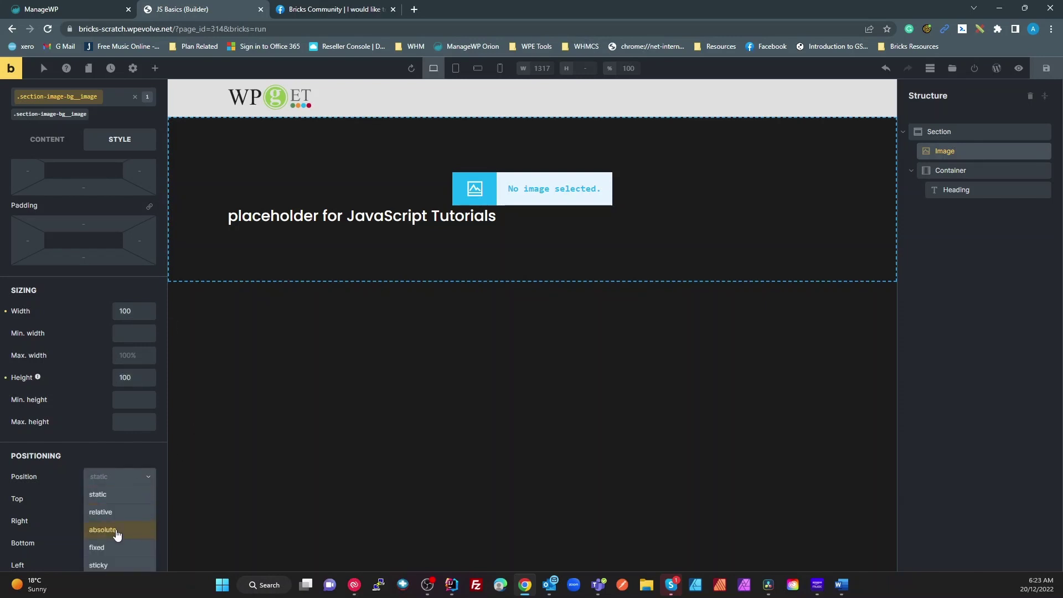
pyautogui.click(116, 530)
pyautogui.click(131, 500)
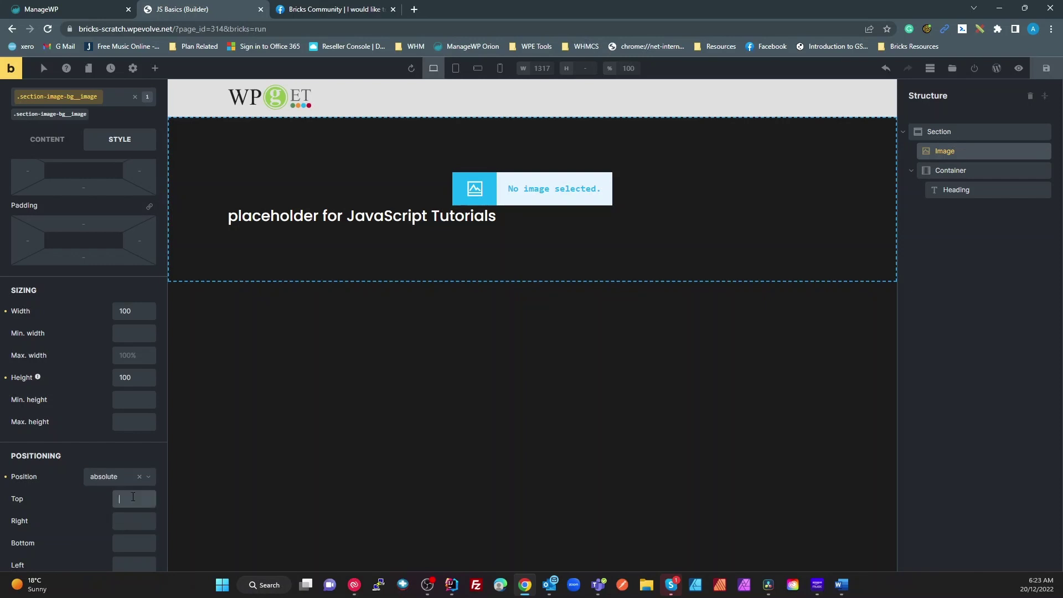
pyautogui.write('0')
pyautogui.click(133, 564)
pyautogui.write('0')
pyautogui.scroll(-2, 143, 528)
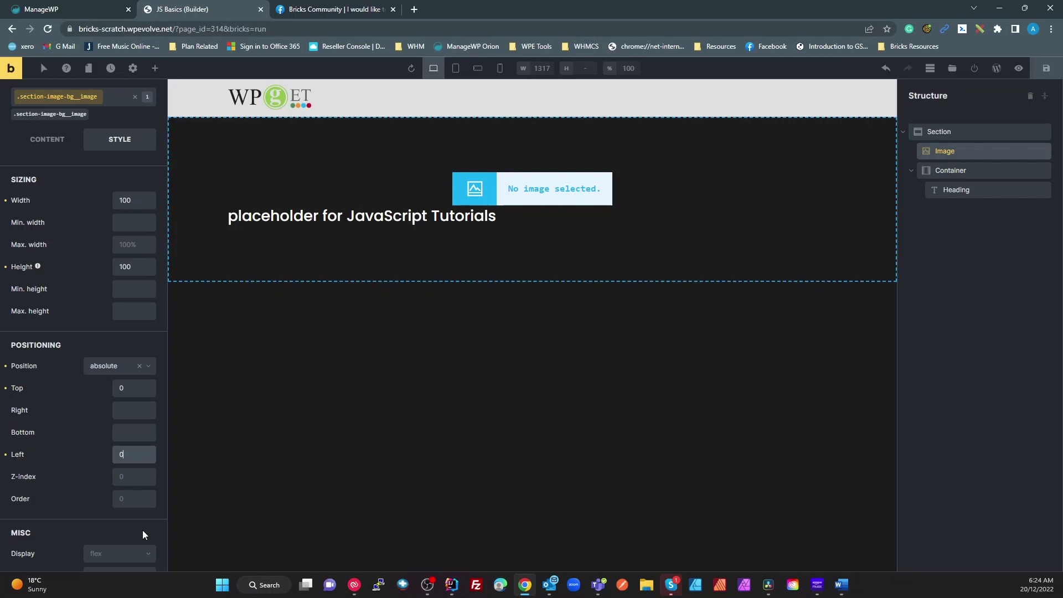
pyautogui.scroll(-2, 141, 533)
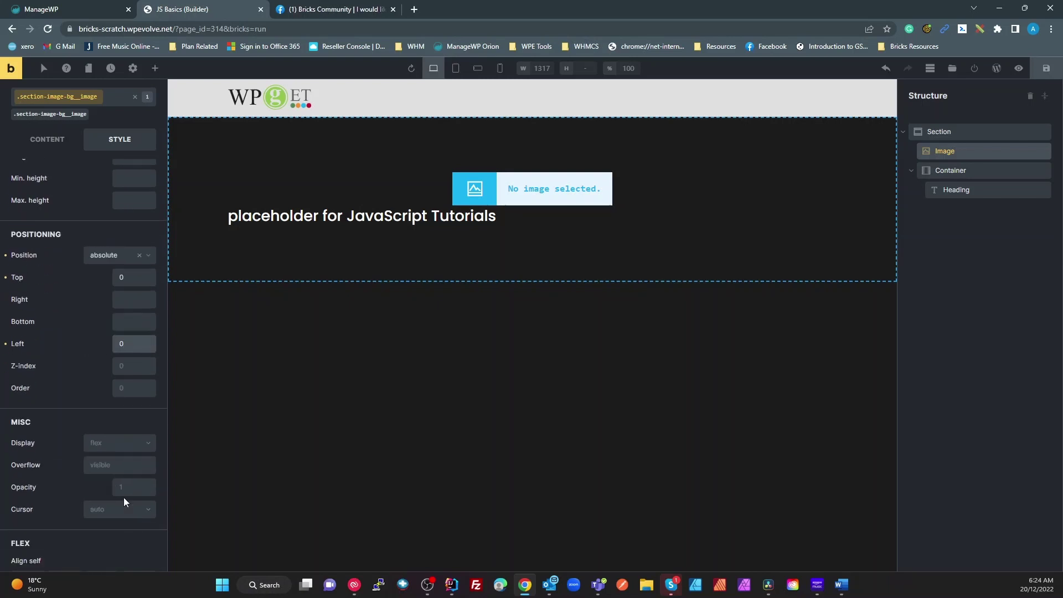
pyautogui.click(117, 365)
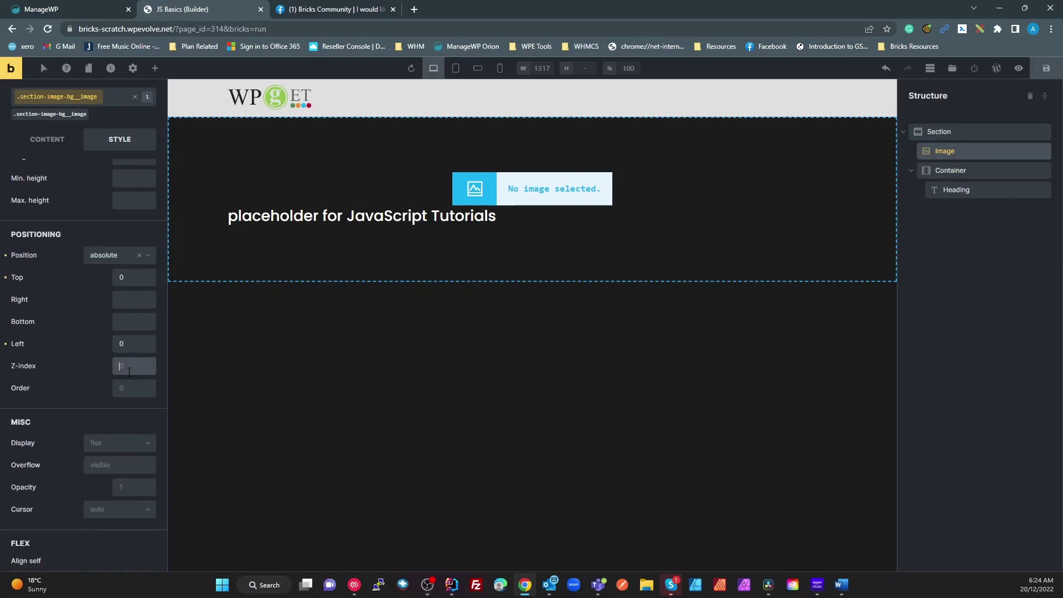
pyautogui.write('-1')
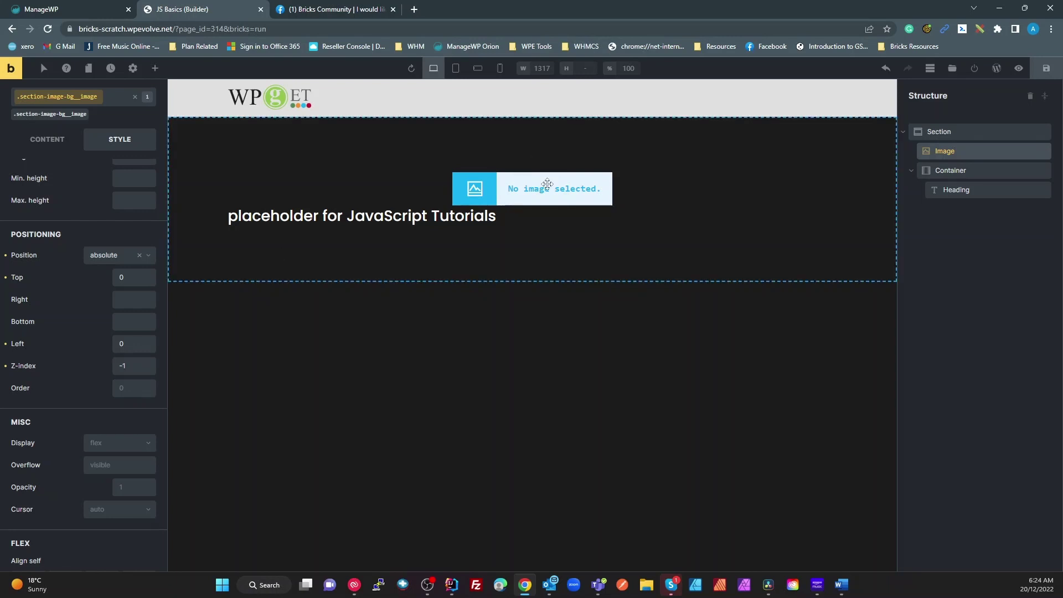
pyautogui.click(49, 142)
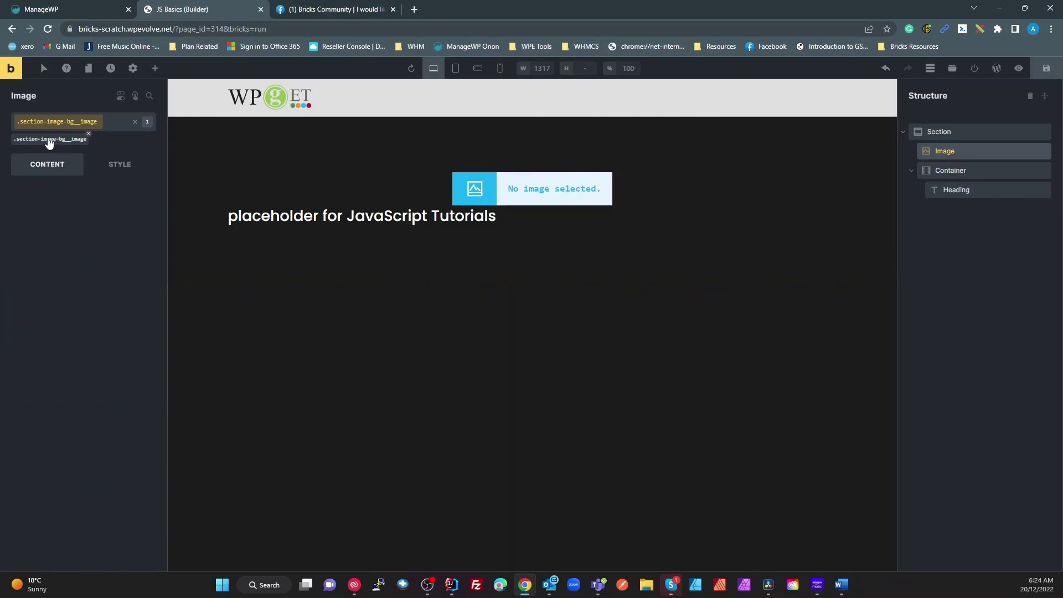
pyautogui.click(134, 122)
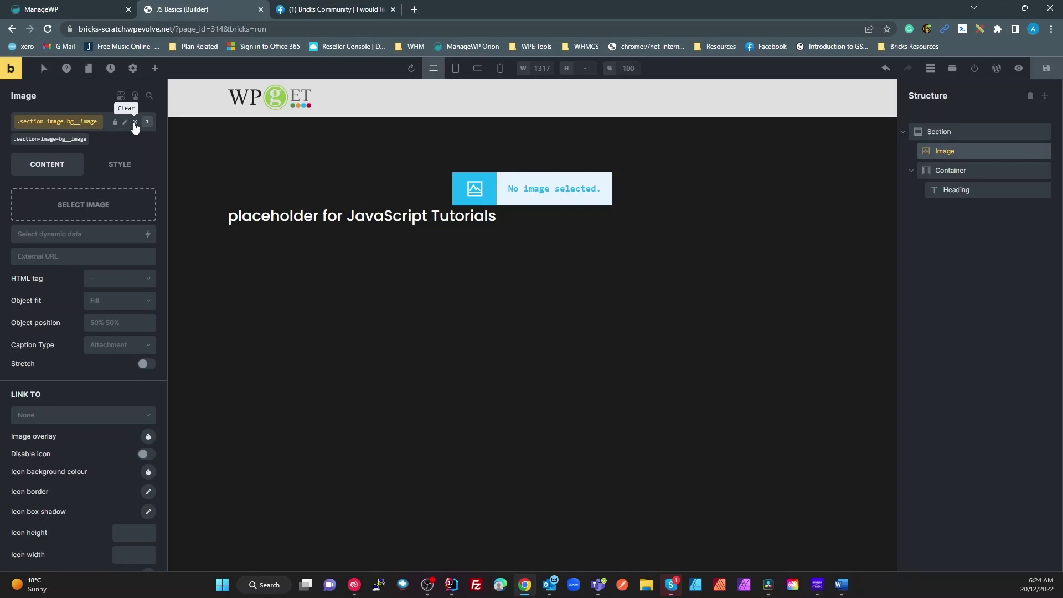
# Step: Insert the black-and-white building photo into the Image element
pyautogui.click(95, 205)
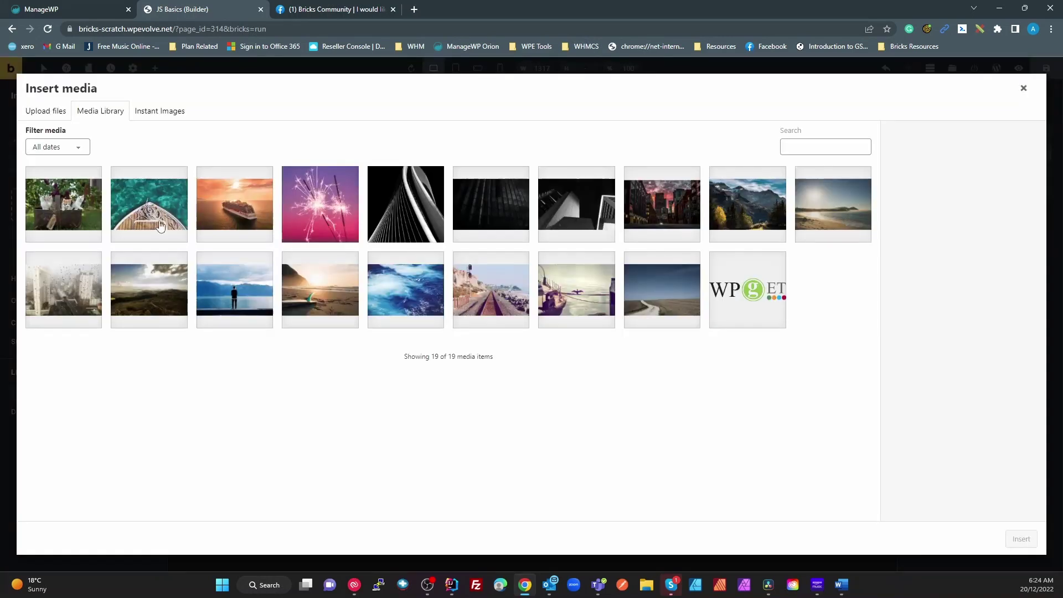
pyautogui.click(557, 211)
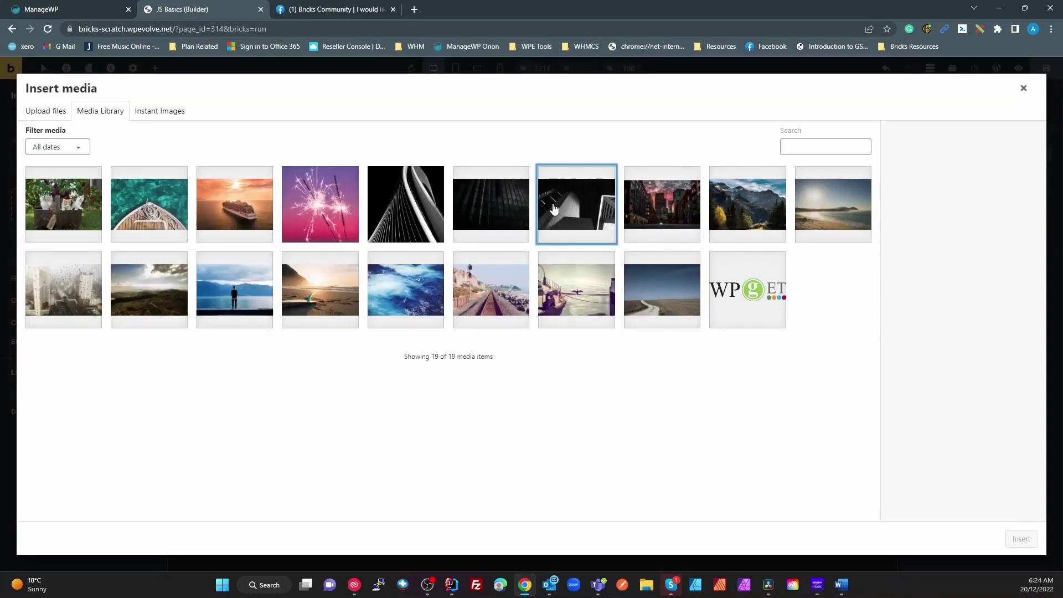
pyautogui.click(1021, 538)
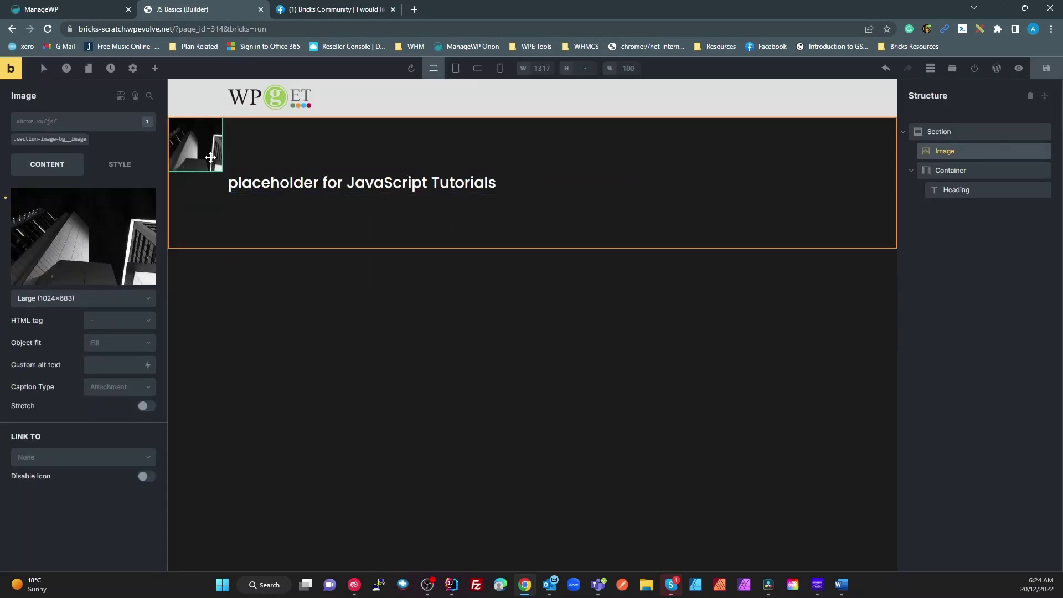
# Step: Reapply .section-image-bg__image and change width and height to 100%
pyautogui.click(56, 143)
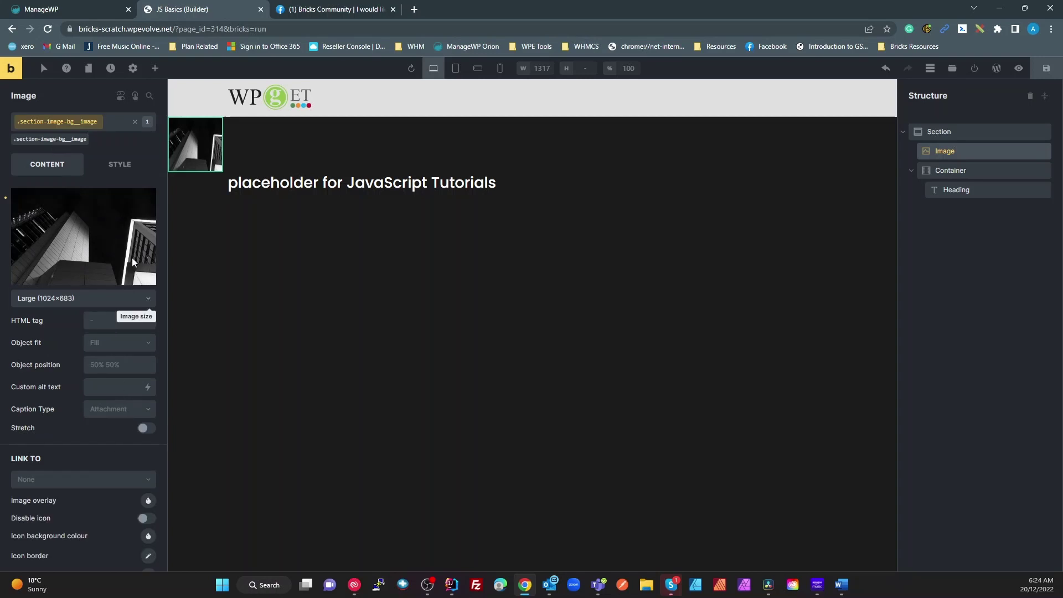
pyautogui.click(118, 165)
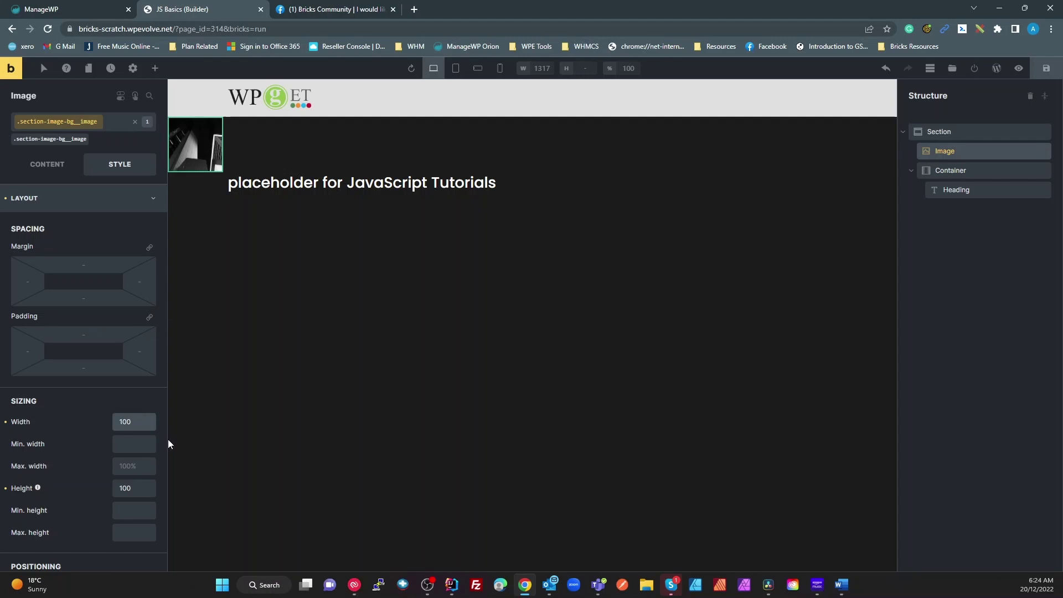
pyautogui.write('%')
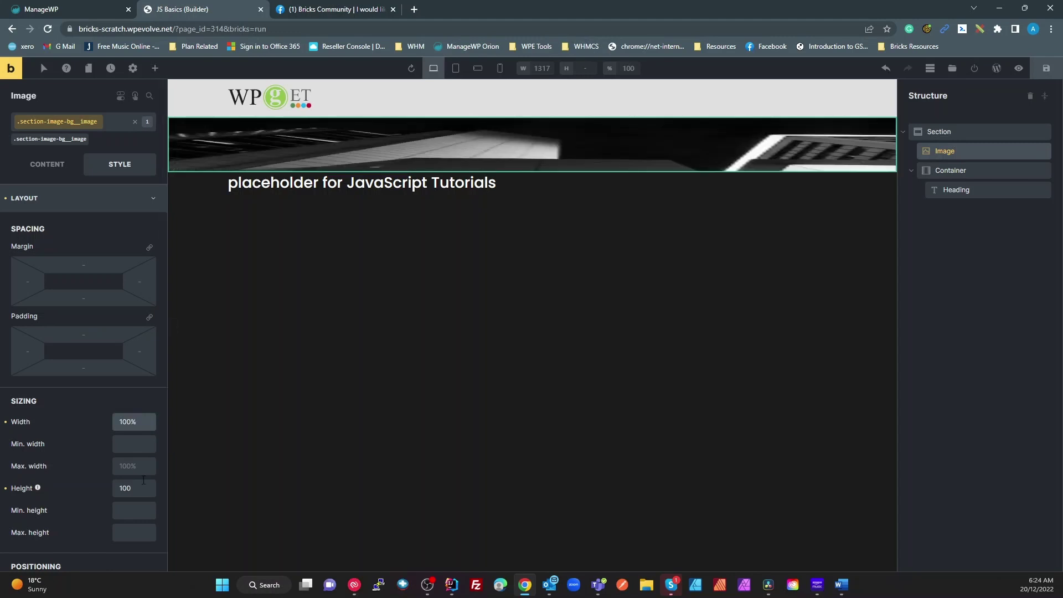
pyautogui.click(154, 492)
pyautogui.write('%')
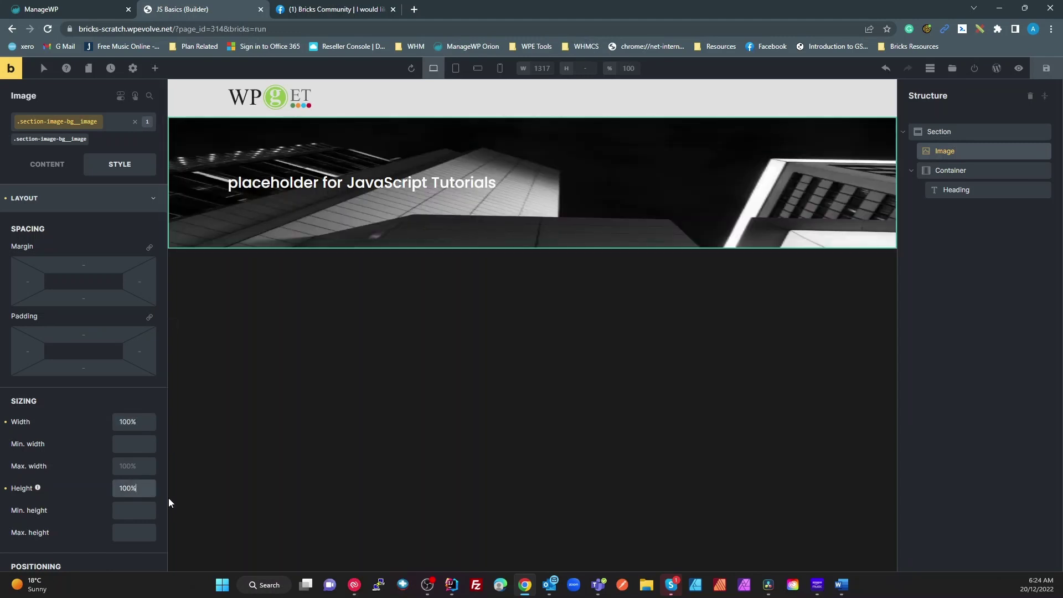
pyautogui.click(169, 498)
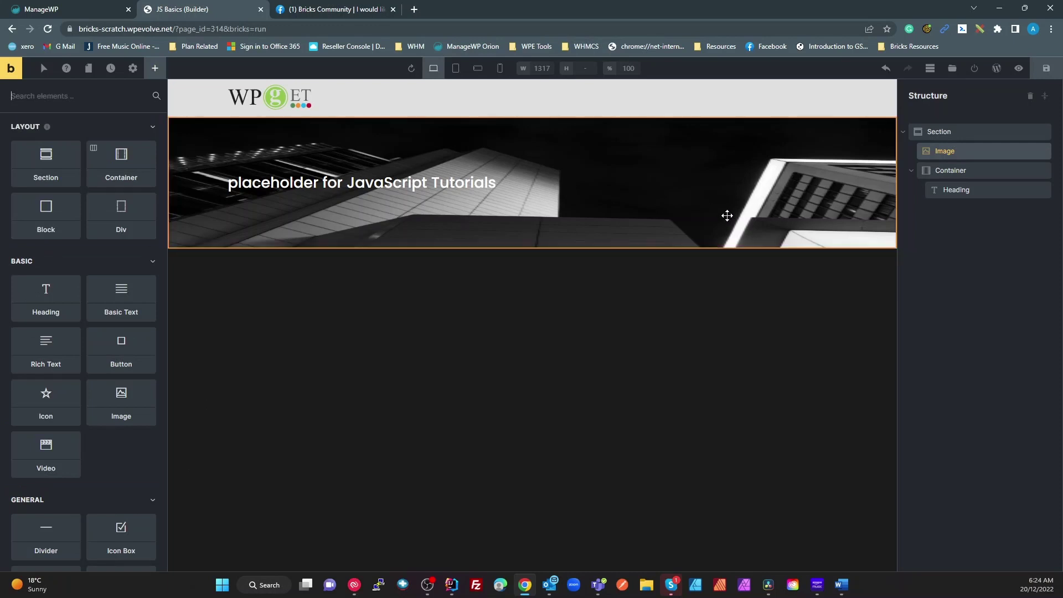
# Step: Set the Image's object fit to Cover
pyautogui.click(949, 155)
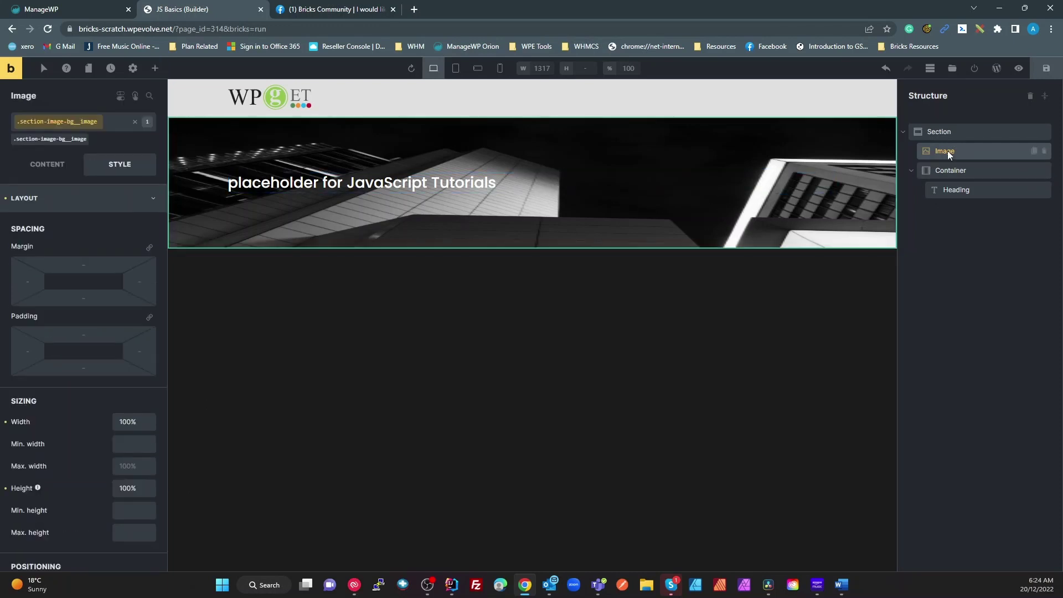
pyautogui.click(24, 200)
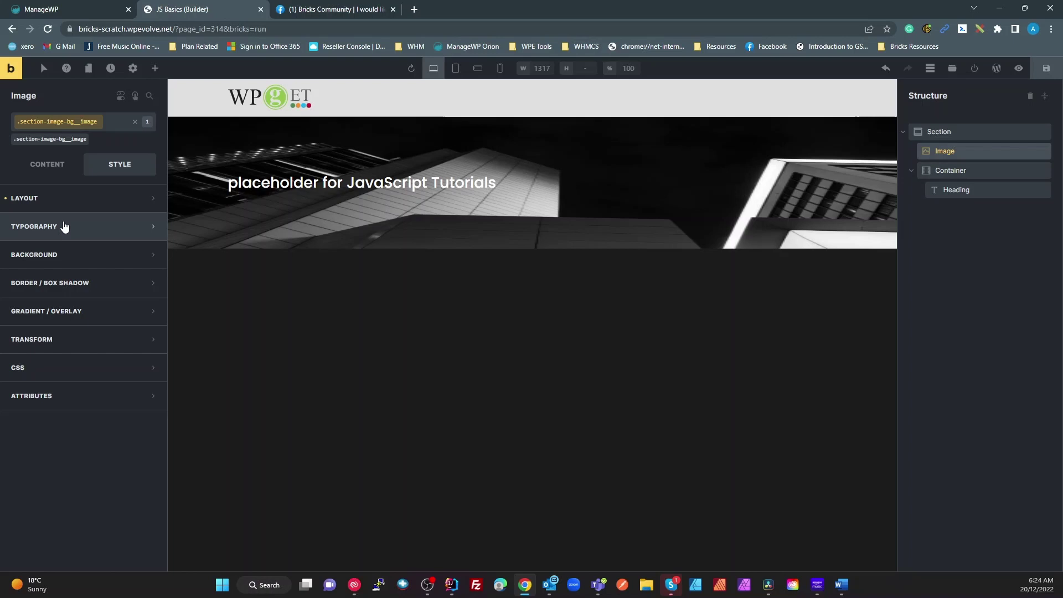
pyautogui.click(43, 168)
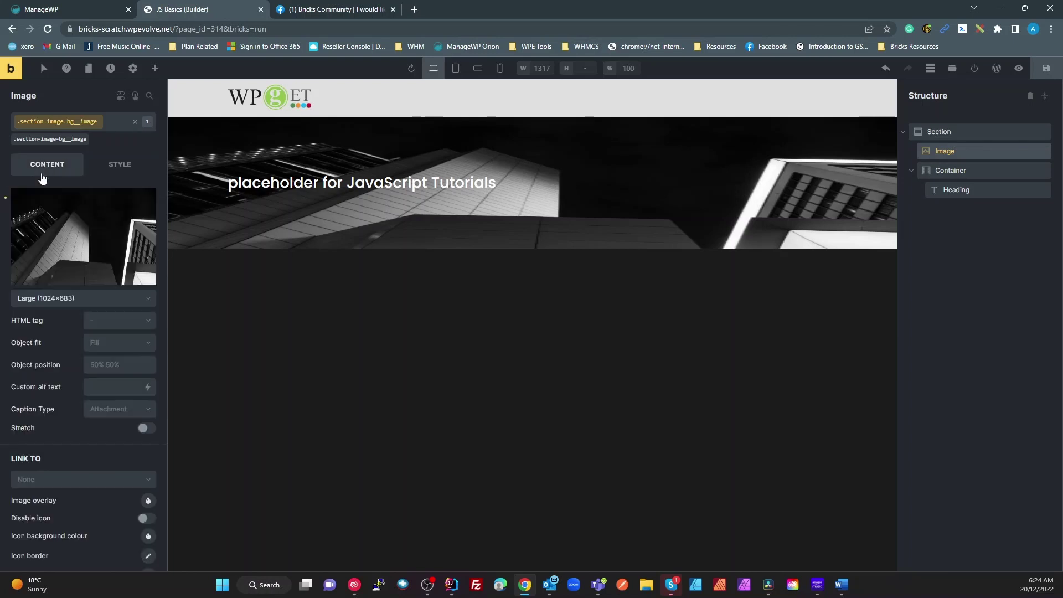
pyautogui.click(144, 348)
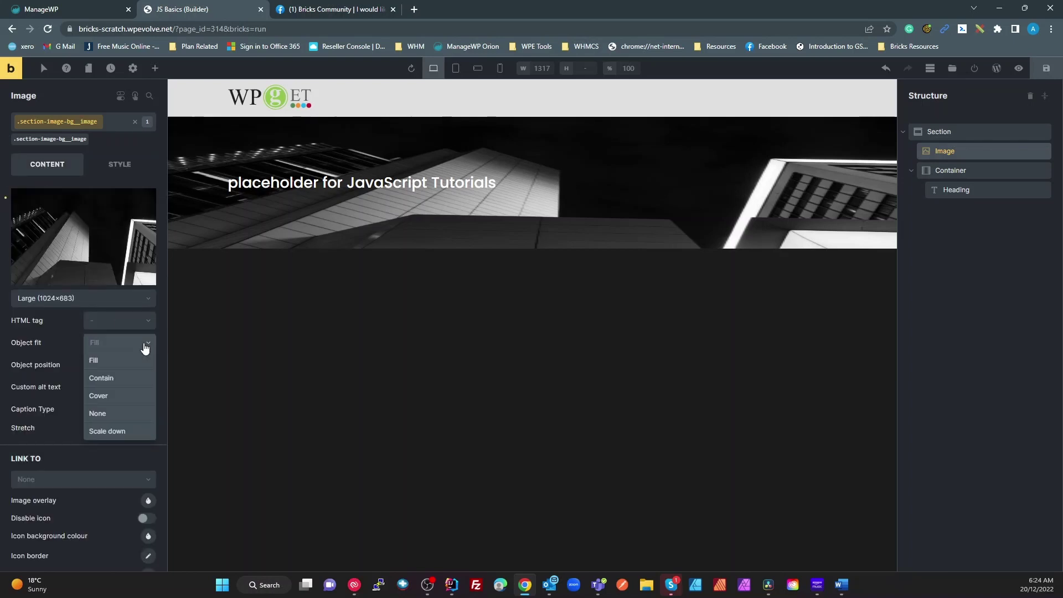
pyautogui.click(115, 395)
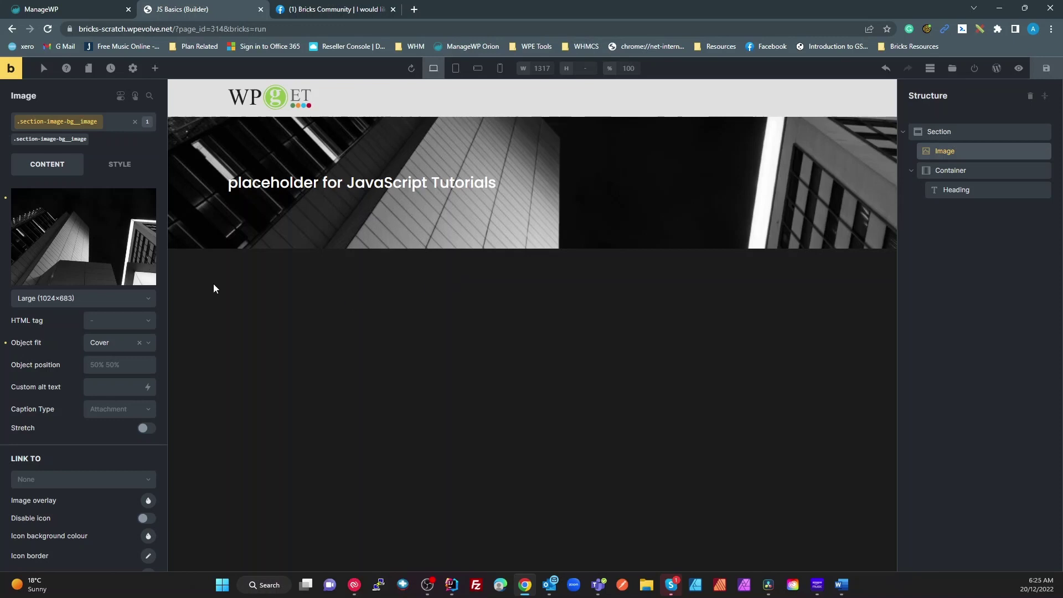
# Step: Keep the image size at Large and expand the Style tab's Attributes section
pyautogui.click(112, 301)
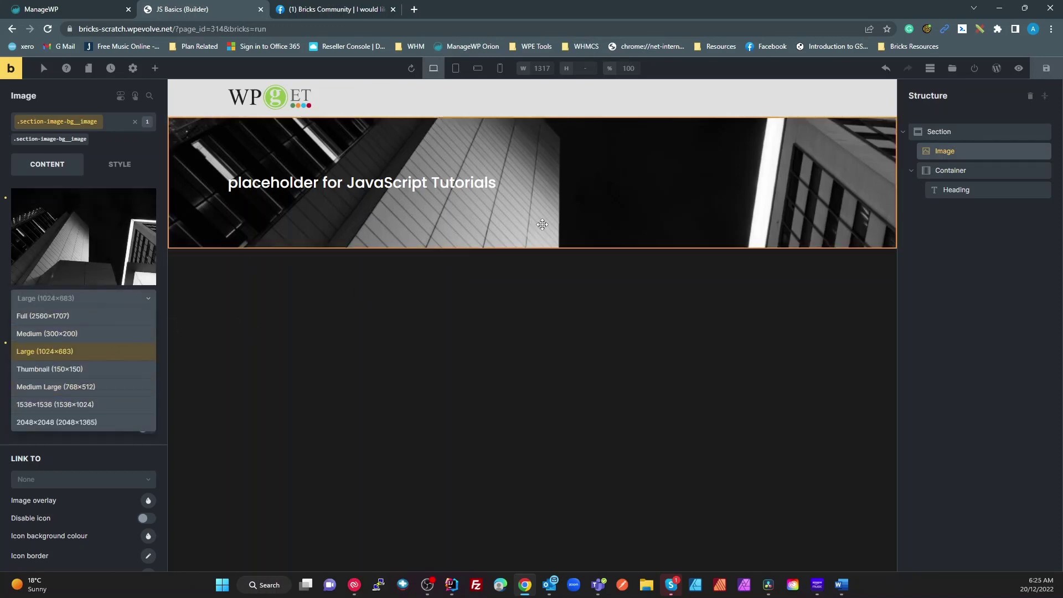
pyautogui.click(65, 162)
pyautogui.click(119, 167)
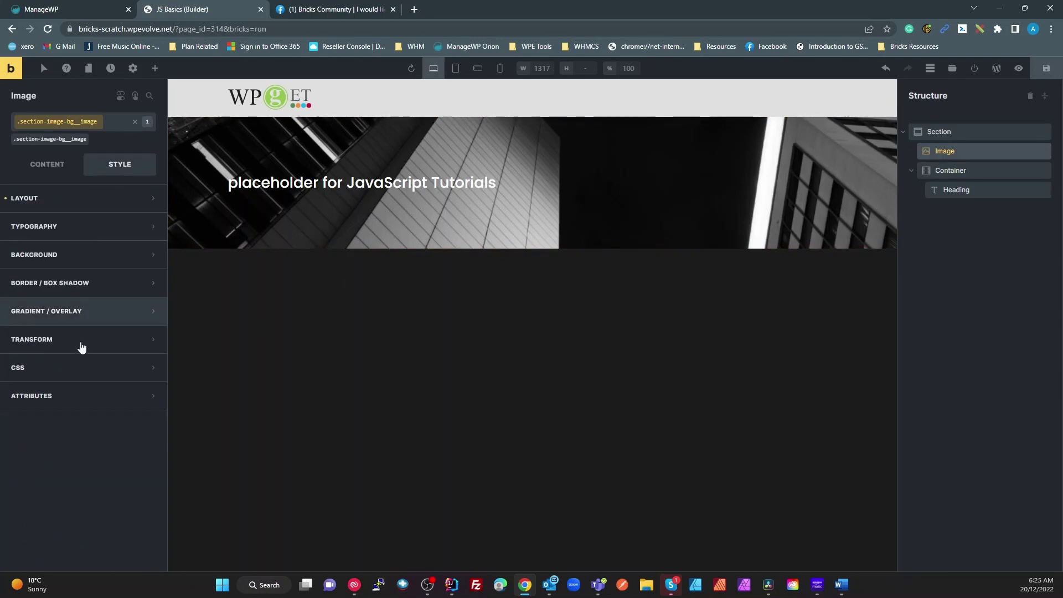
pyautogui.click(58, 397)
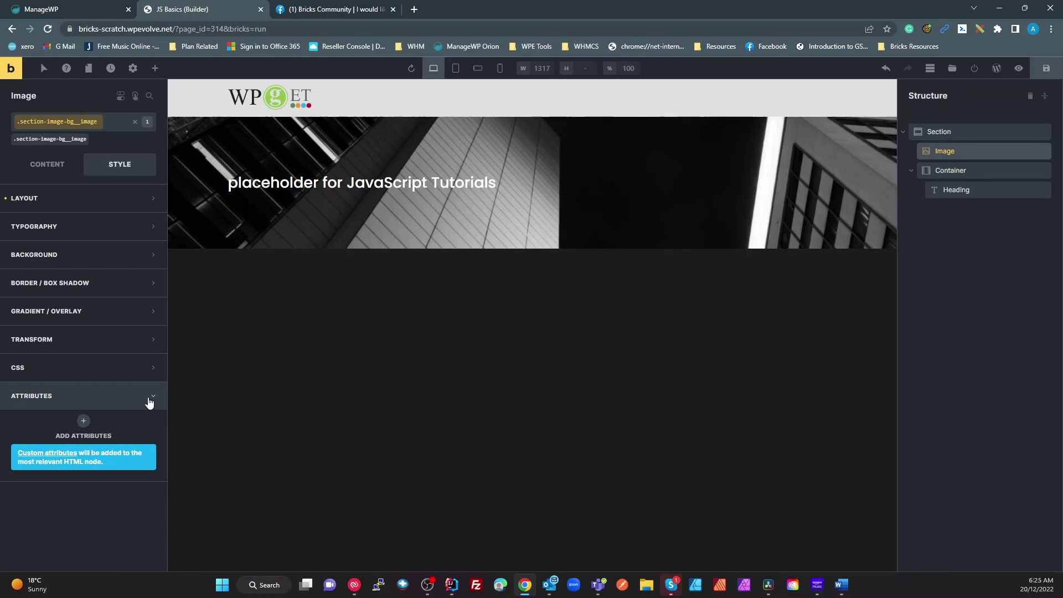
# Step: Save the page as a draft, preview it, and open it on the live frontend
pyautogui.click(1047, 68)
pyautogui.click(1019, 68)
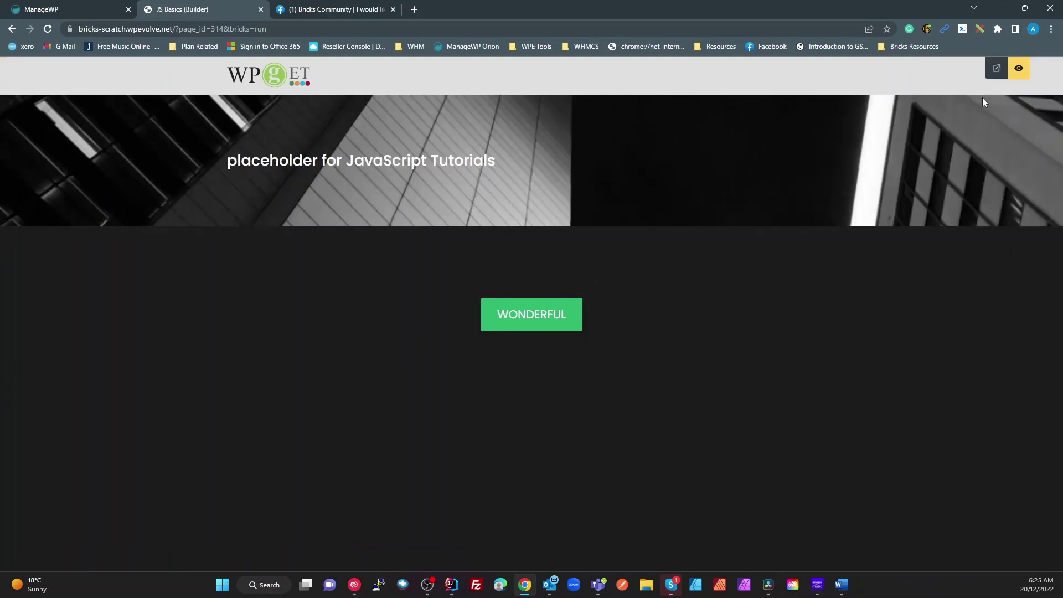
pyautogui.click(997, 68)
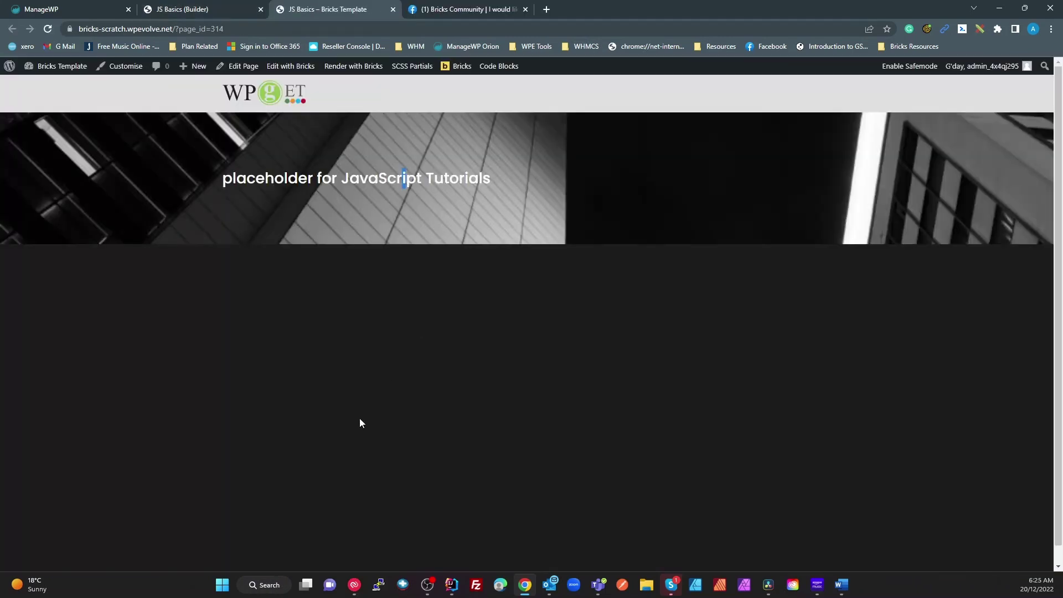
# Step: Inspect the hero image in DevTools: rendered 1903×238 from the 1024×683 Large file
pyautogui.press('F12')
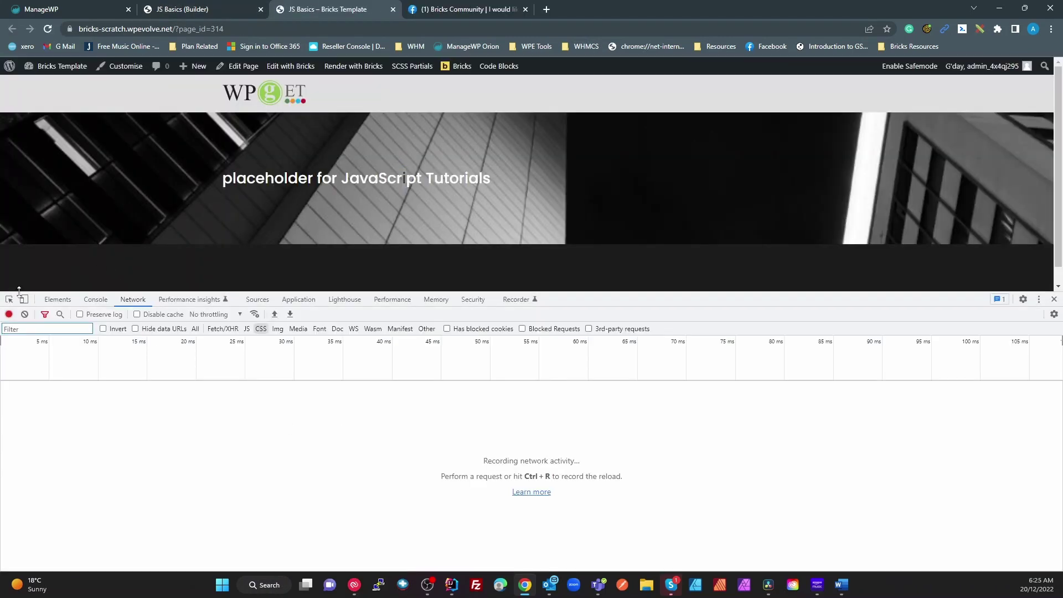
pyautogui.click(9, 299)
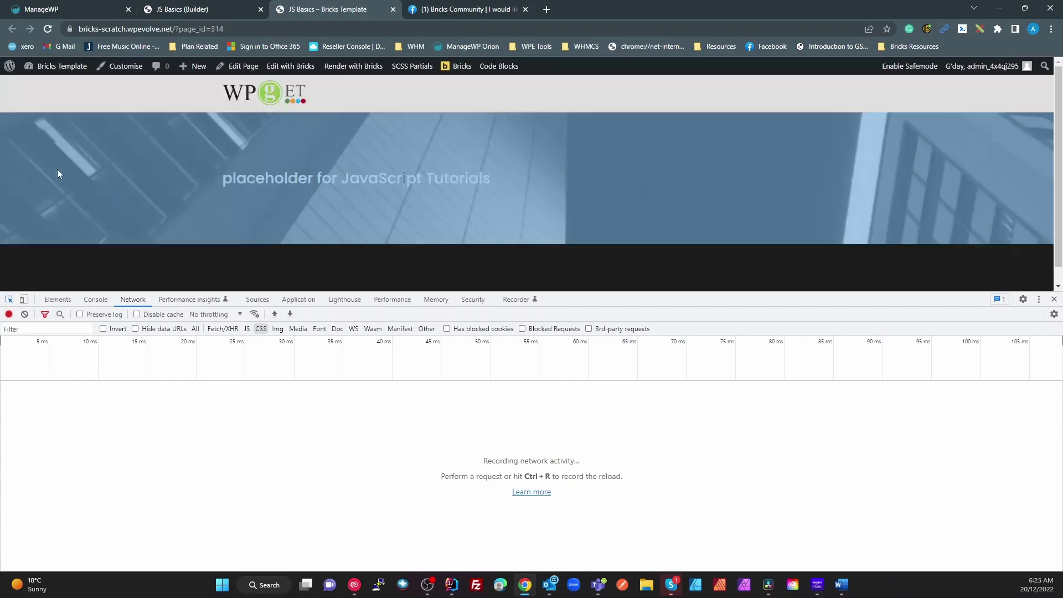
pyautogui.click(69, 174)
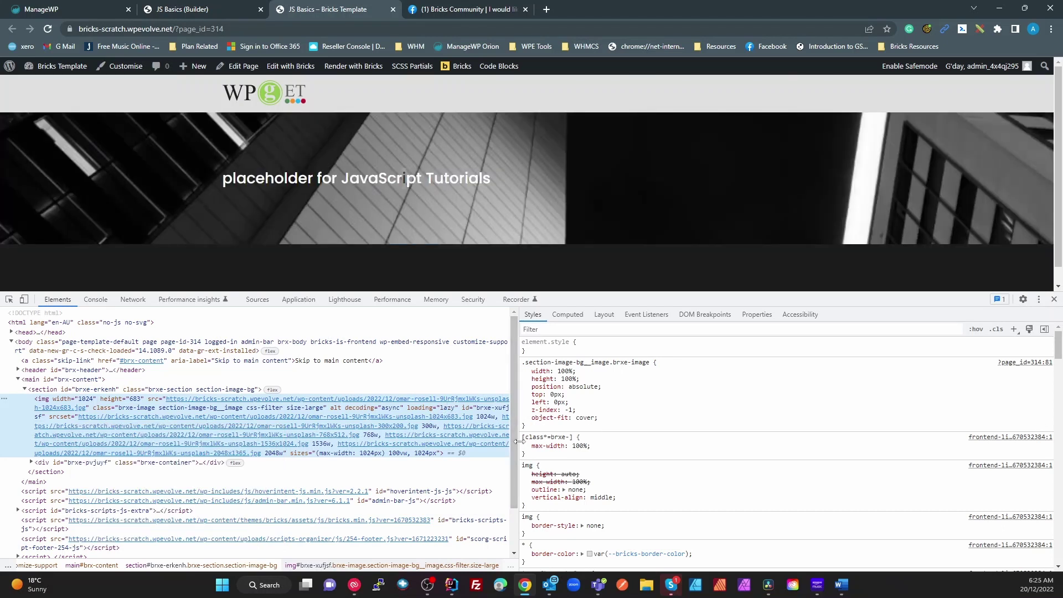
pyautogui.moveTo(517, 412); pyautogui.dragTo(719, 418)
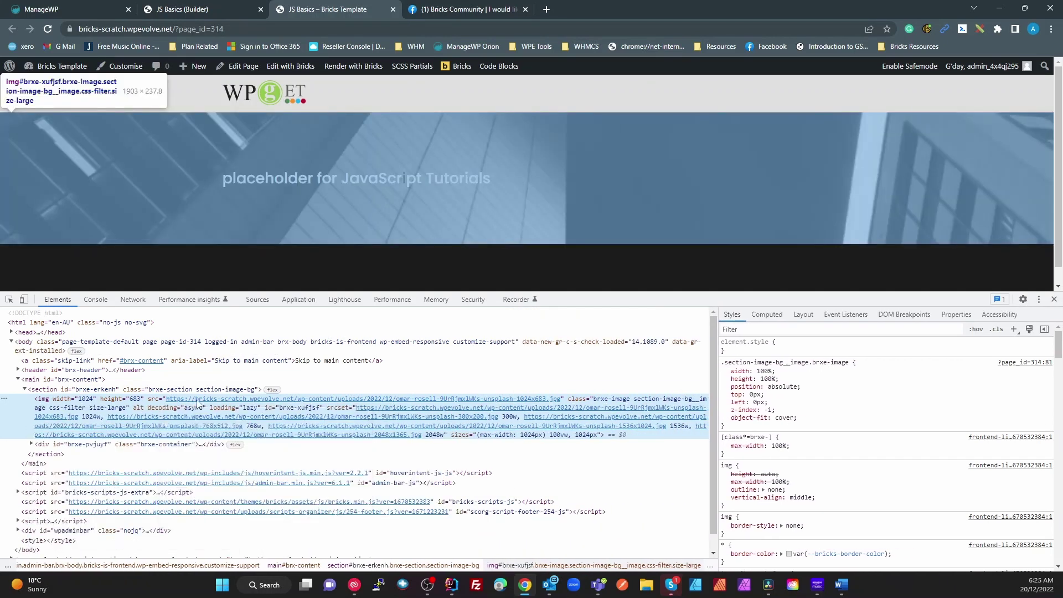
pyautogui.moveTo(113, 415)
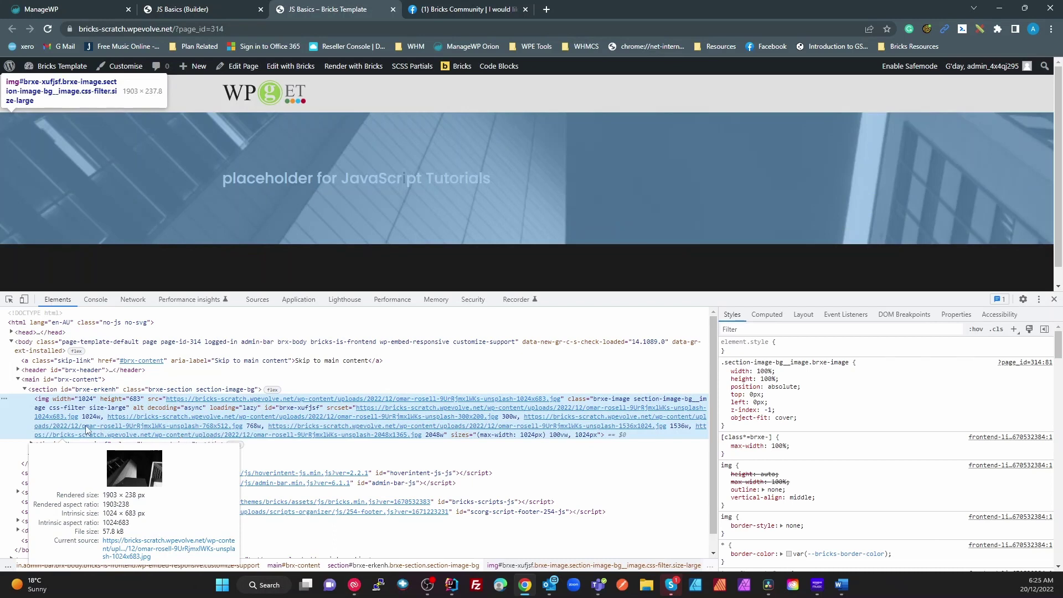
pyautogui.moveTo(478, 424)
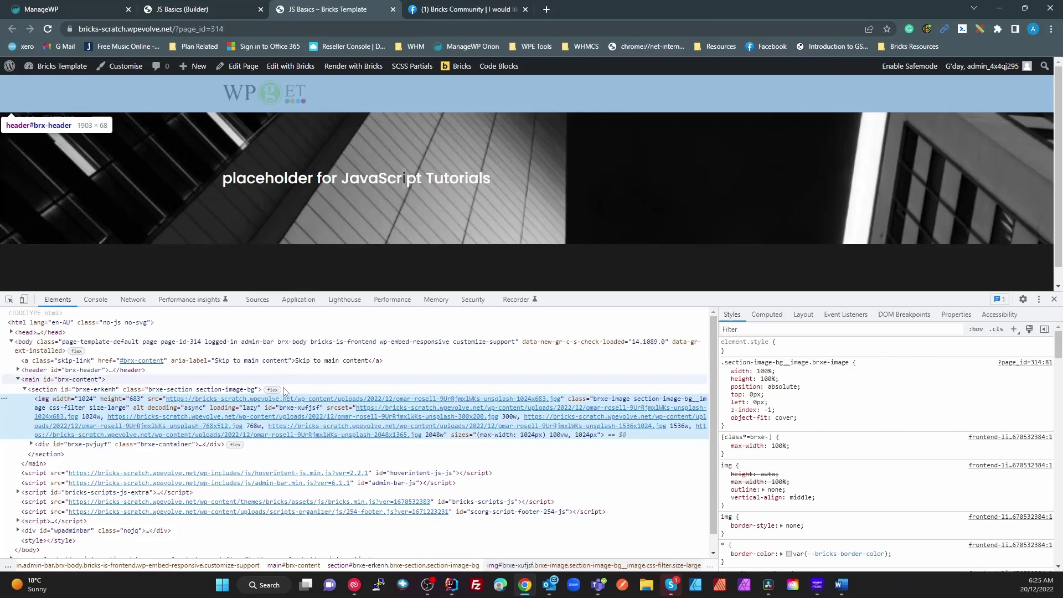
pyautogui.moveTo(282, 398)
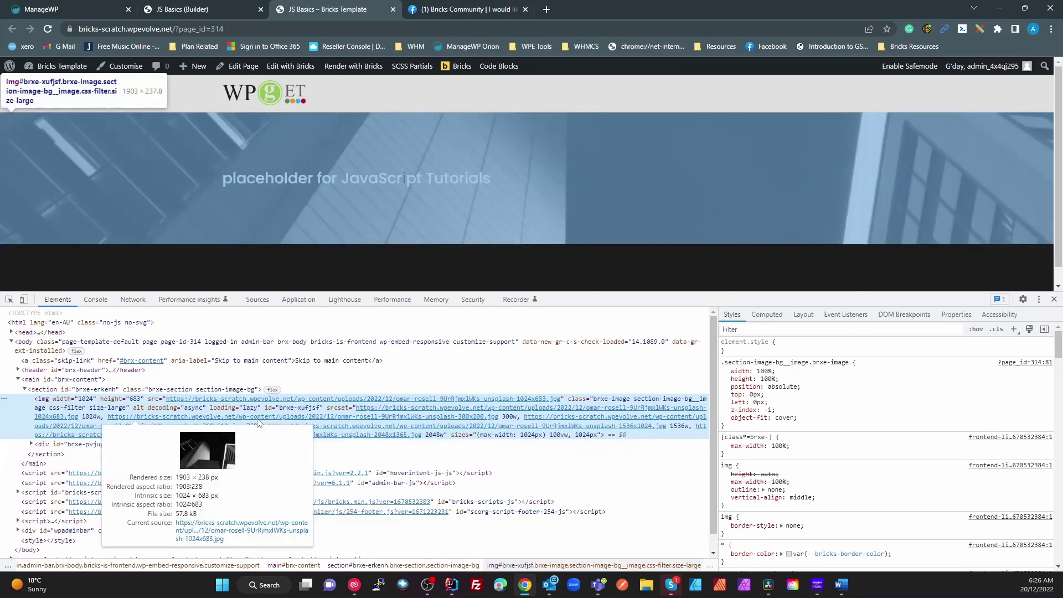
pyautogui.moveTo(379, 423)
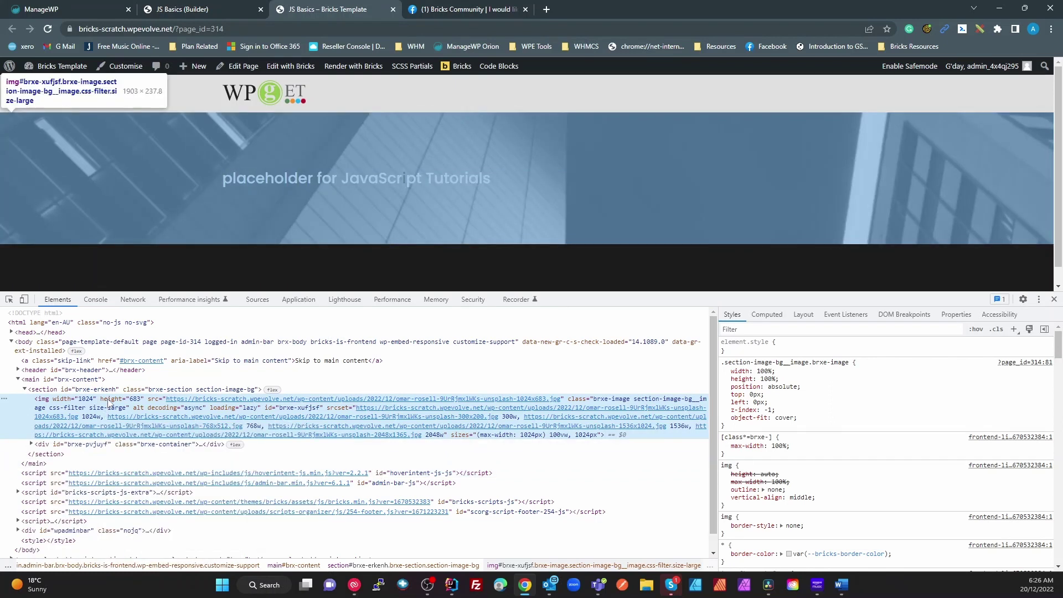
# Step: Return to the editor and review the Image's absolute positioning at top/left 0 and z-index -1
pyautogui.click(236, 11)
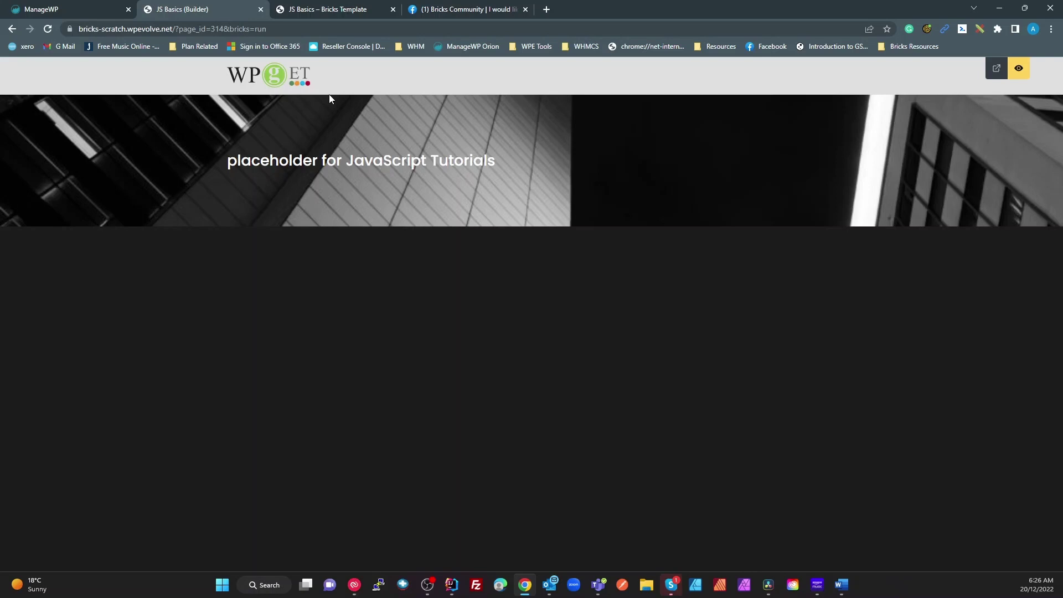
pyautogui.click(1014, 70)
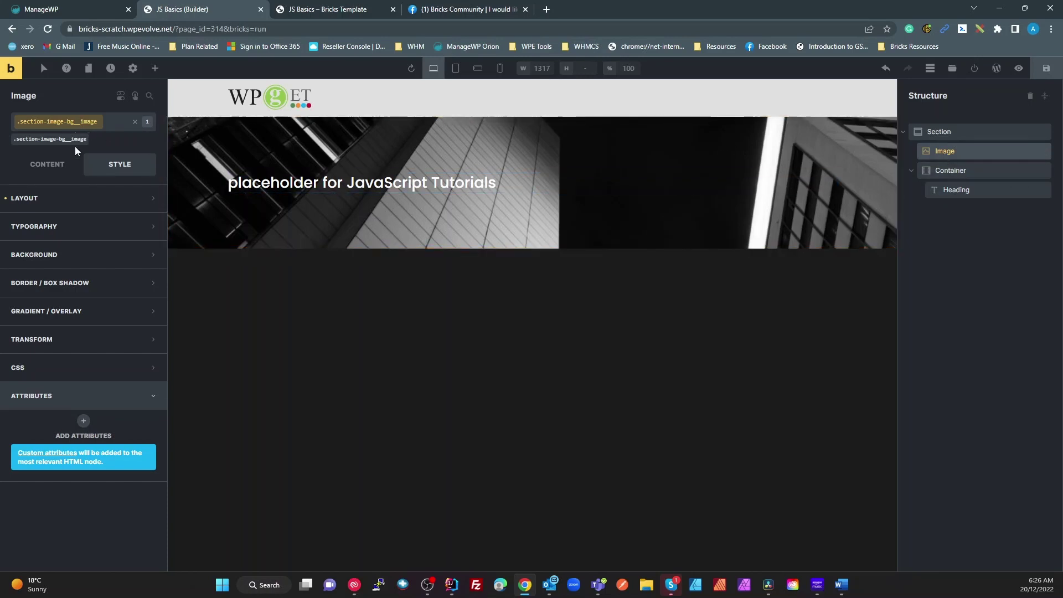
pyautogui.click(36, 205)
pyautogui.scroll(-2, 58, 281)
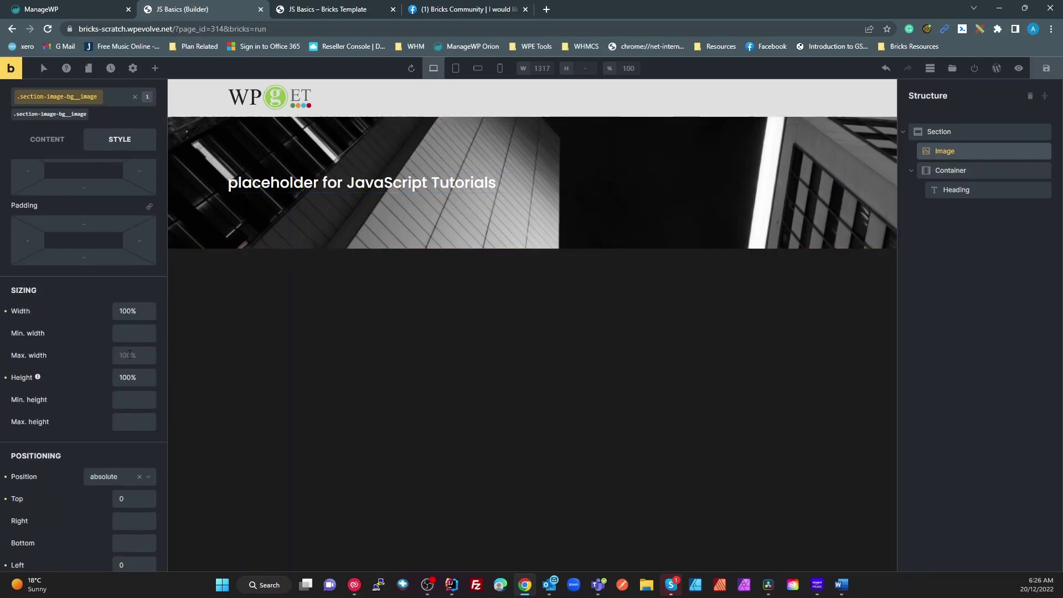
pyautogui.scroll(-4, 138, 398)
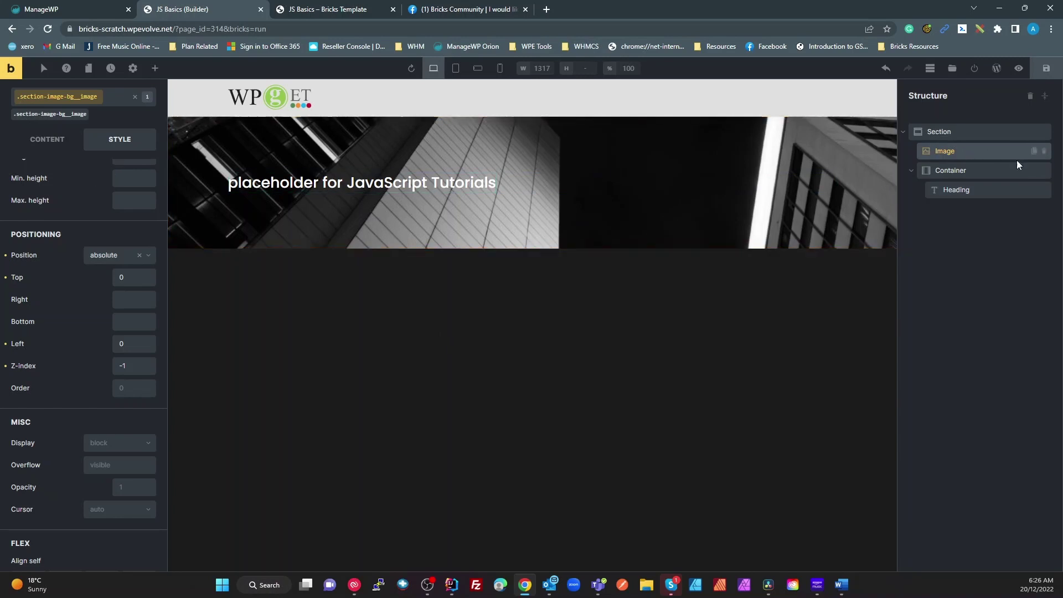
# Step: On the Section's .section-image-bg custom CSS, comment out isolation: isolate with //, then restore it
pyautogui.click(959, 133)
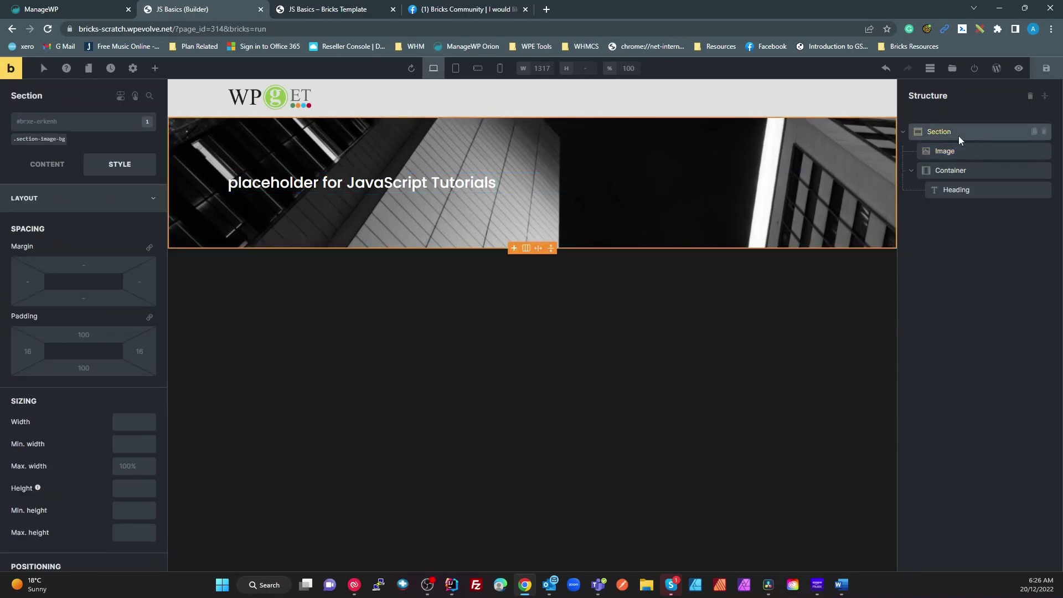
pyautogui.click(46, 140)
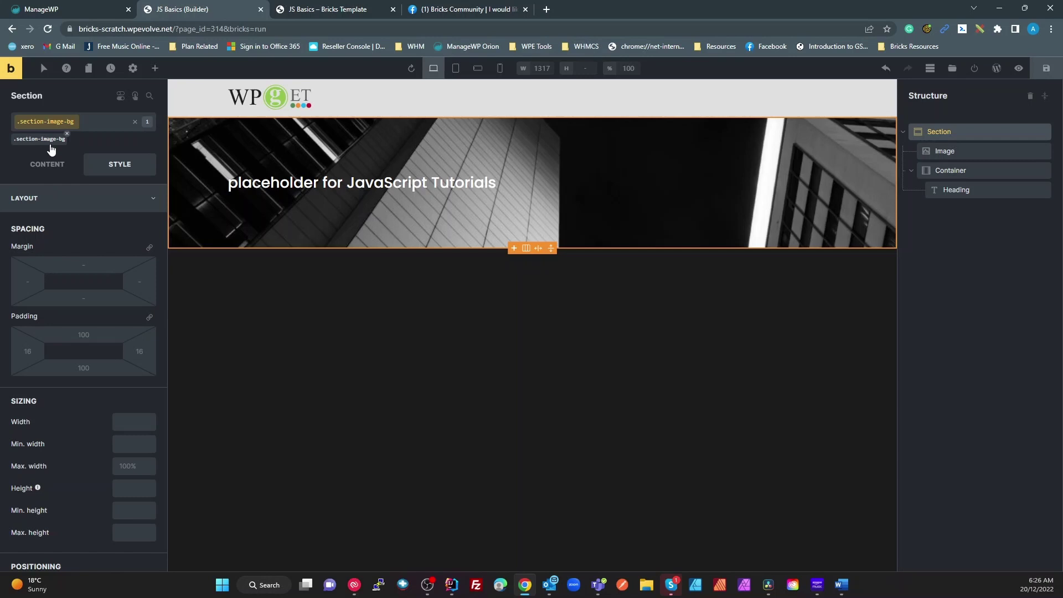
pyautogui.click(56, 202)
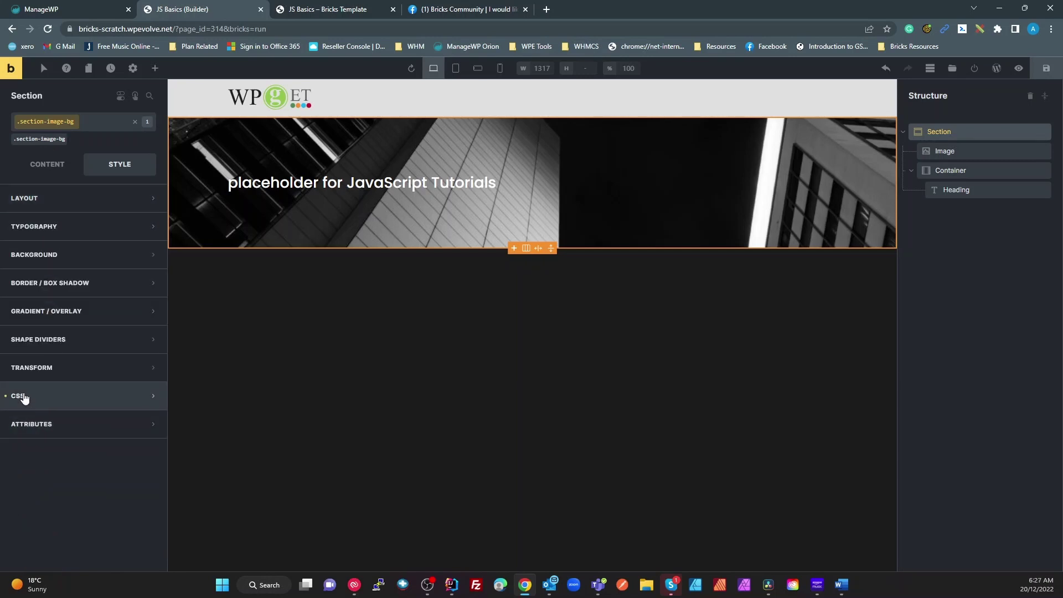
pyautogui.click(25, 397)
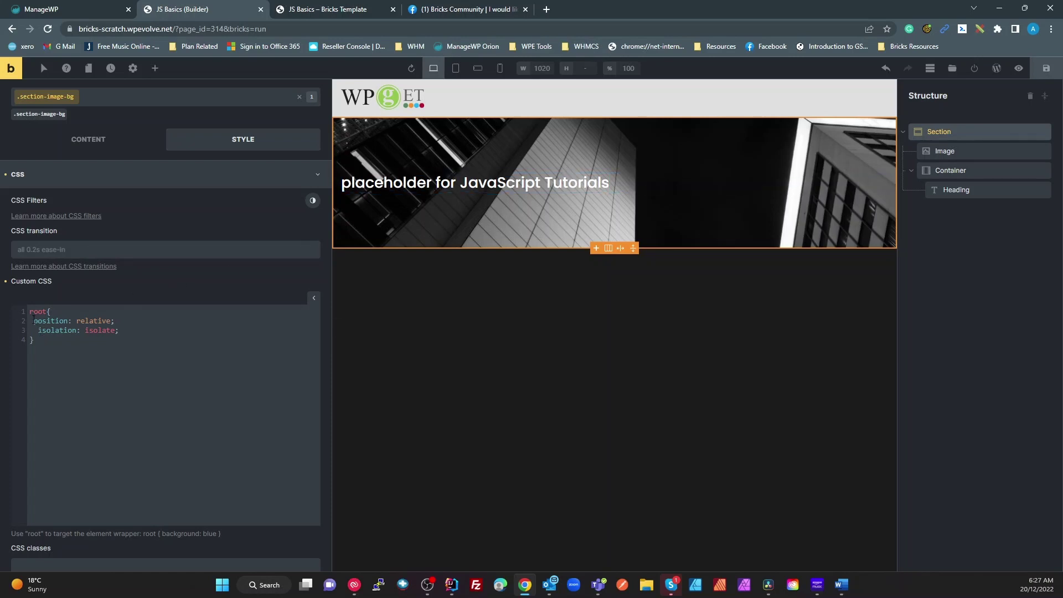
pyautogui.write('/')
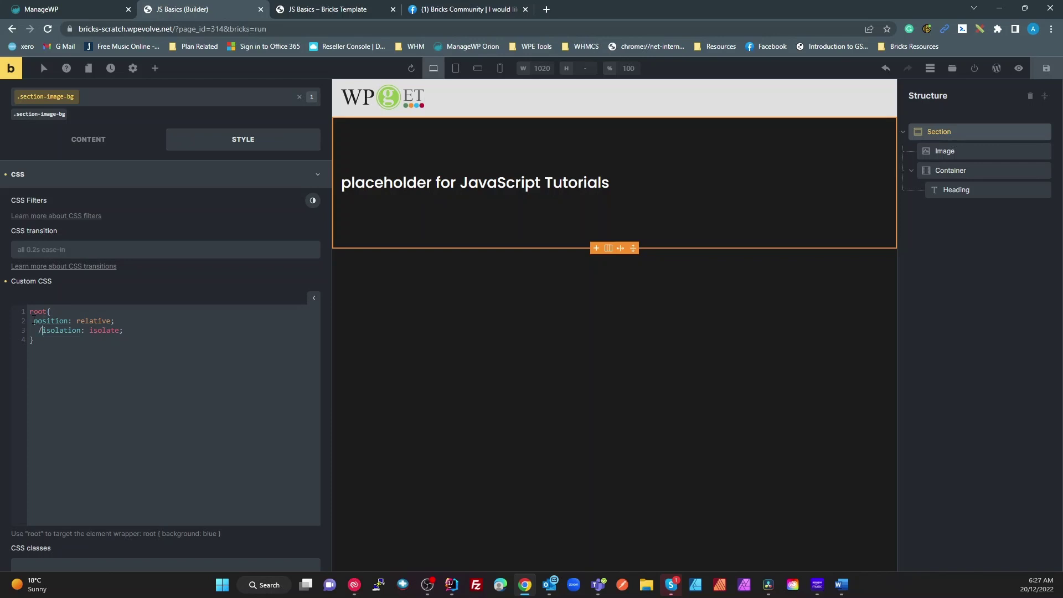
pyautogui.write('/')
pyautogui.press('BackSpace')
pyautogui.press('BackSpace')
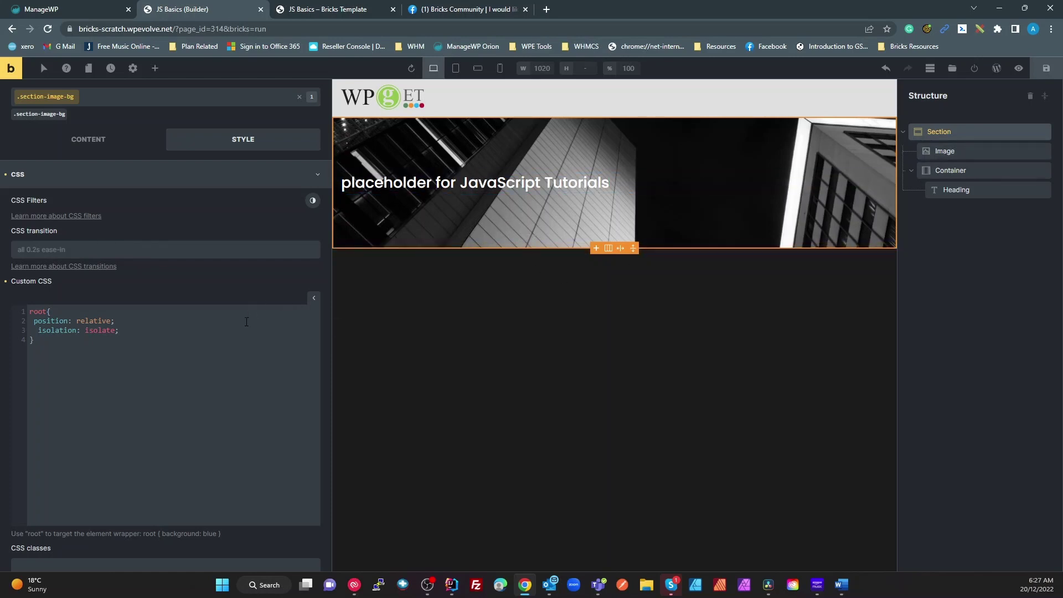
# Step: On the image's class, change the layout z-index from -1000 back to -1 so the heading stays on top
pyautogui.click(977, 151)
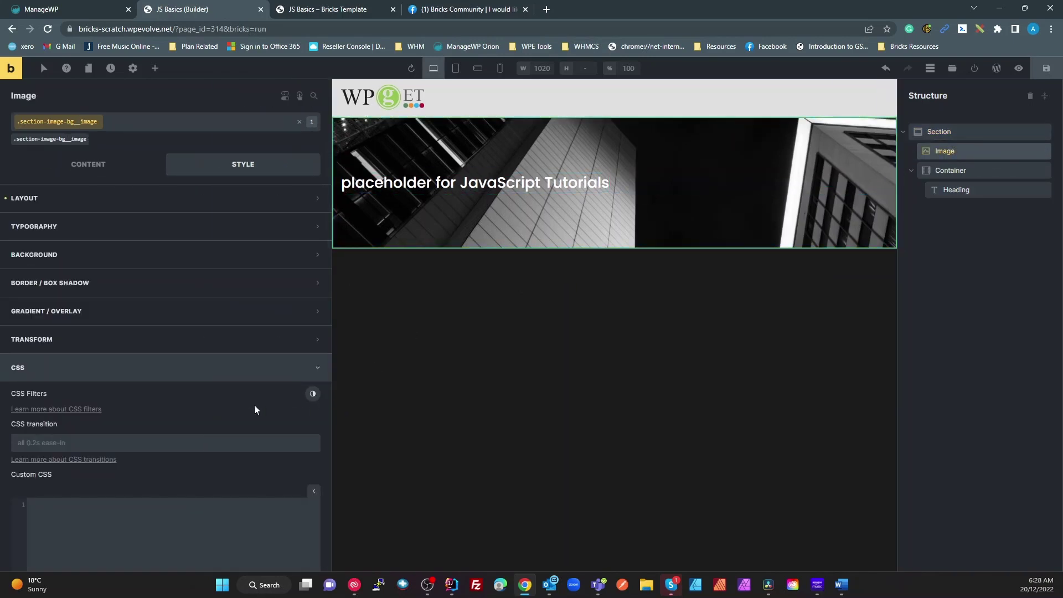
pyautogui.click(69, 143)
pyautogui.click(68, 143)
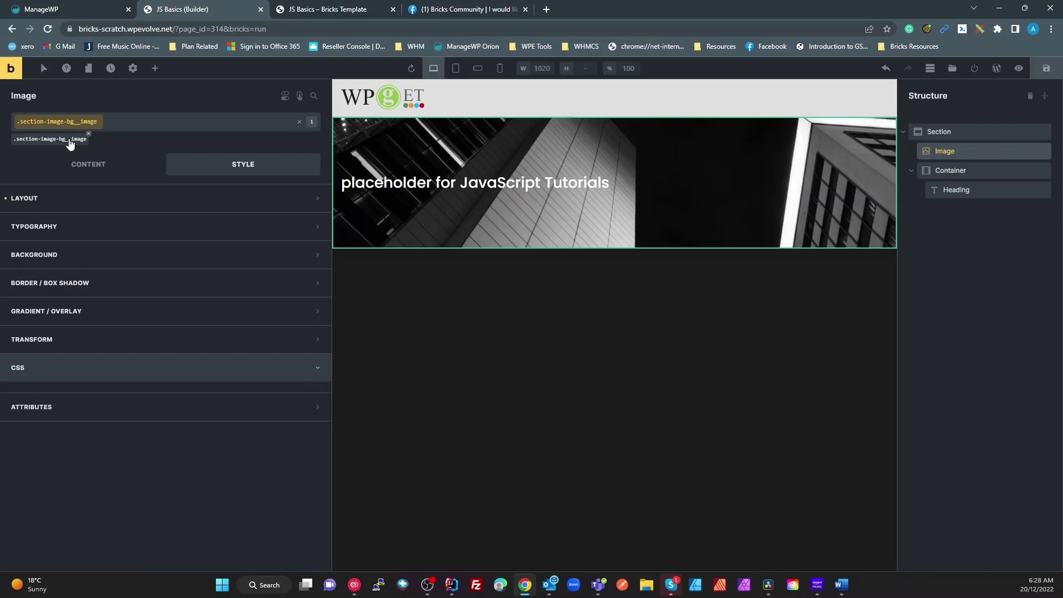
pyautogui.click(103, 198)
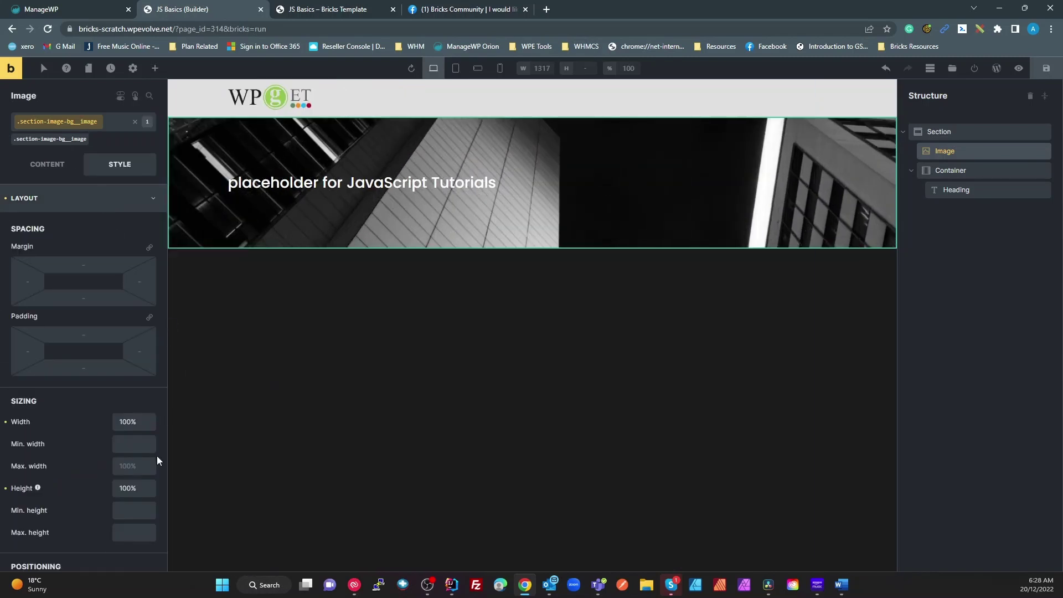
pyautogui.scroll(-4, 157, 456)
pyautogui.click(148, 471)
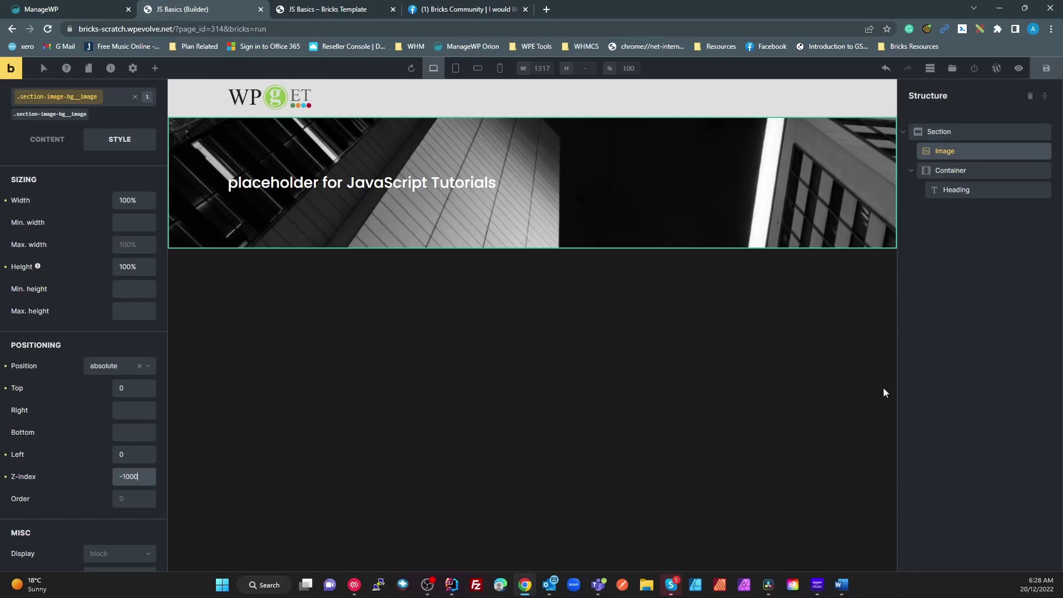
pyautogui.press('BackSpace')
pyautogui.press('BackSpace')
pyautogui.press('BackSpace')
pyautogui.press('BackSpace')
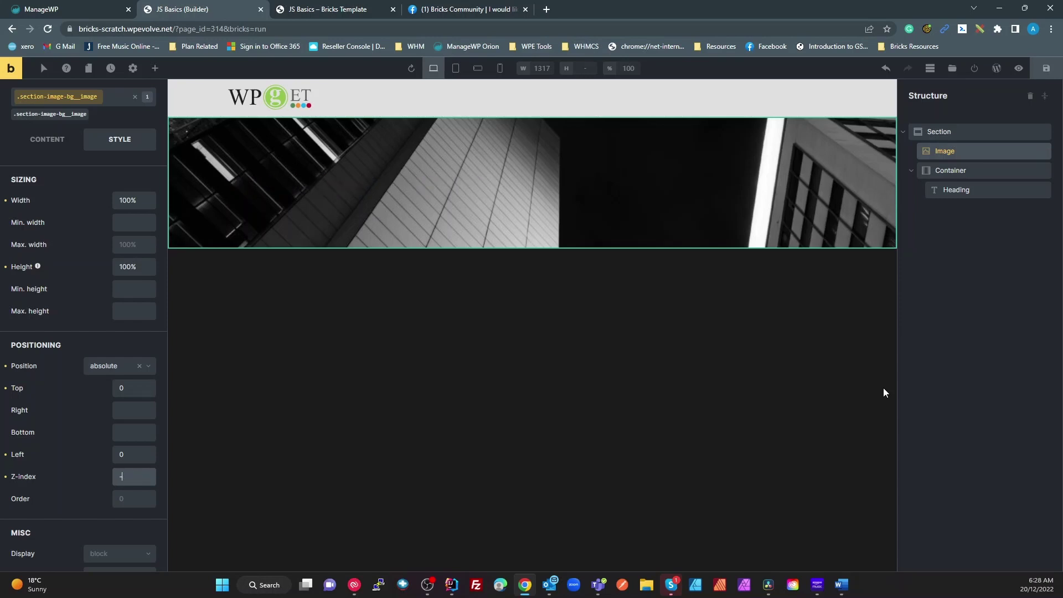
pyautogui.write('1')
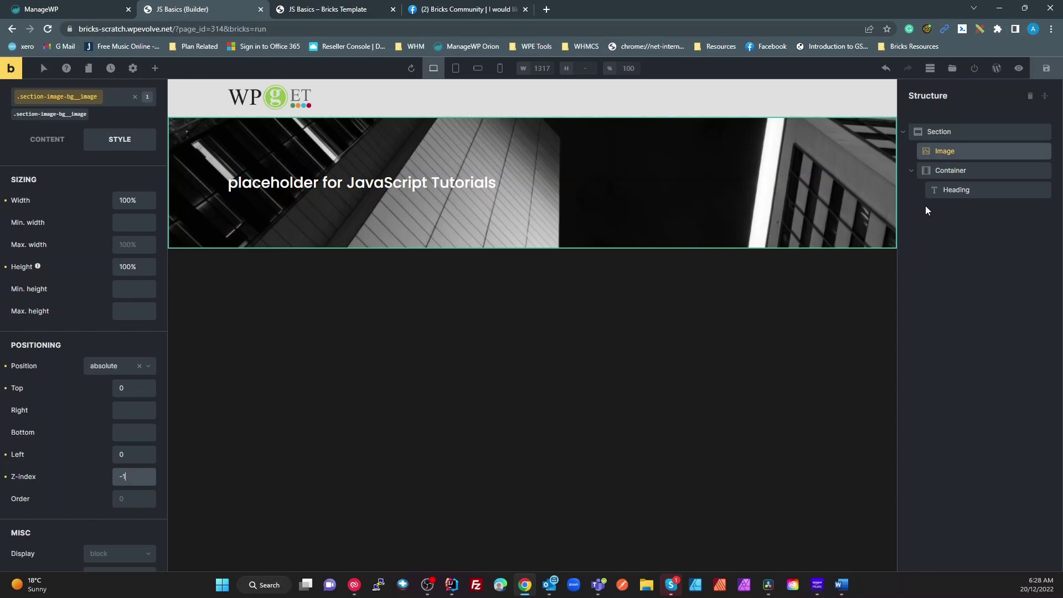
# Step: Reselect the Section and show its section-image-bg custom CSS with position: relative and isolation: isolate
pyautogui.click(943, 133)
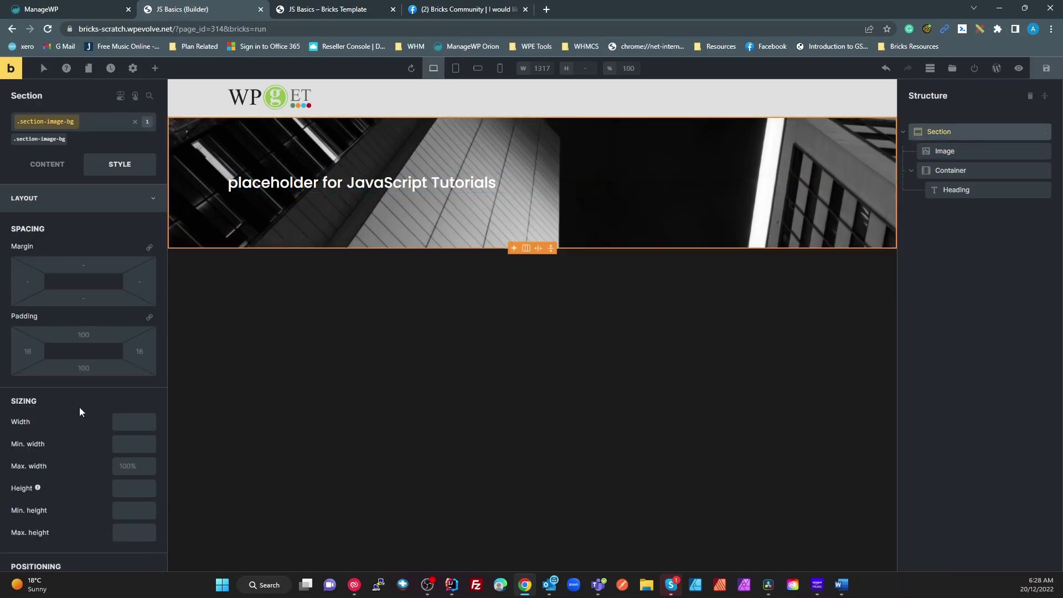
pyautogui.scroll(-10, 95, 443)
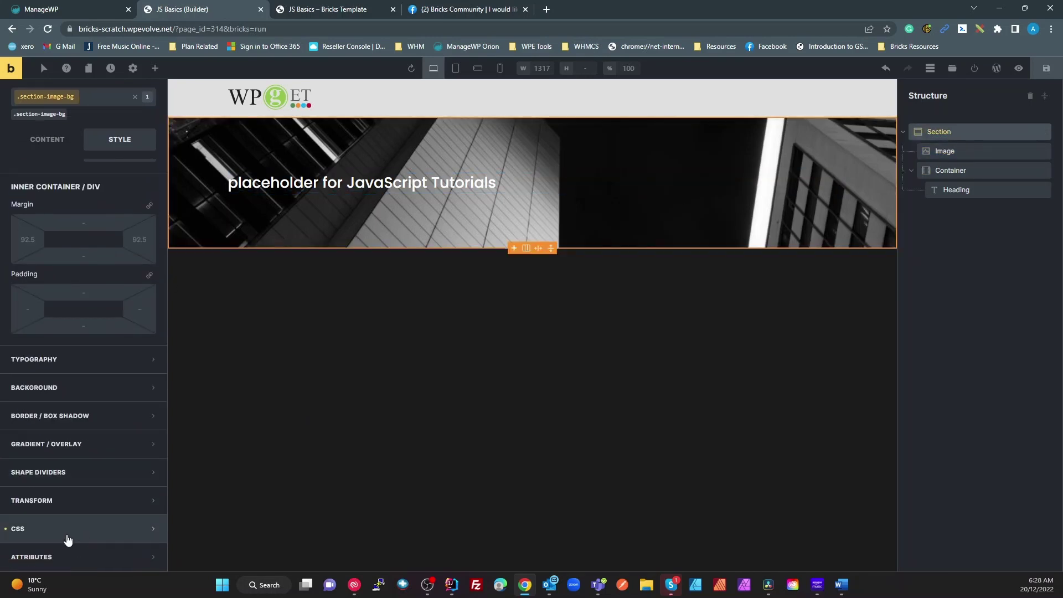
pyautogui.click(67, 529)
pyautogui.scroll(-5, 89, 515)
pyautogui.scroll(3, 133, 369)
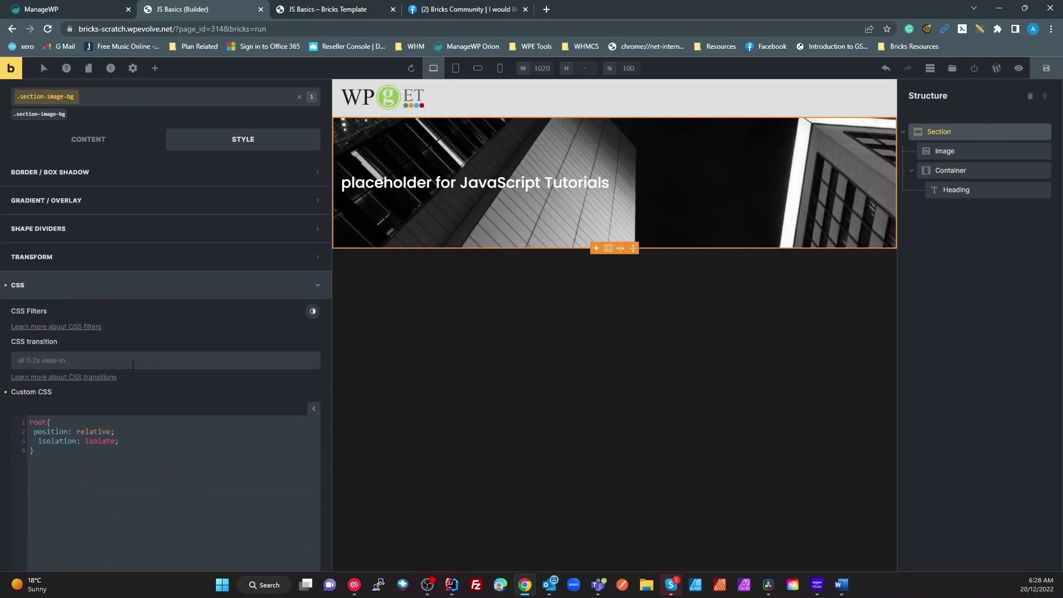